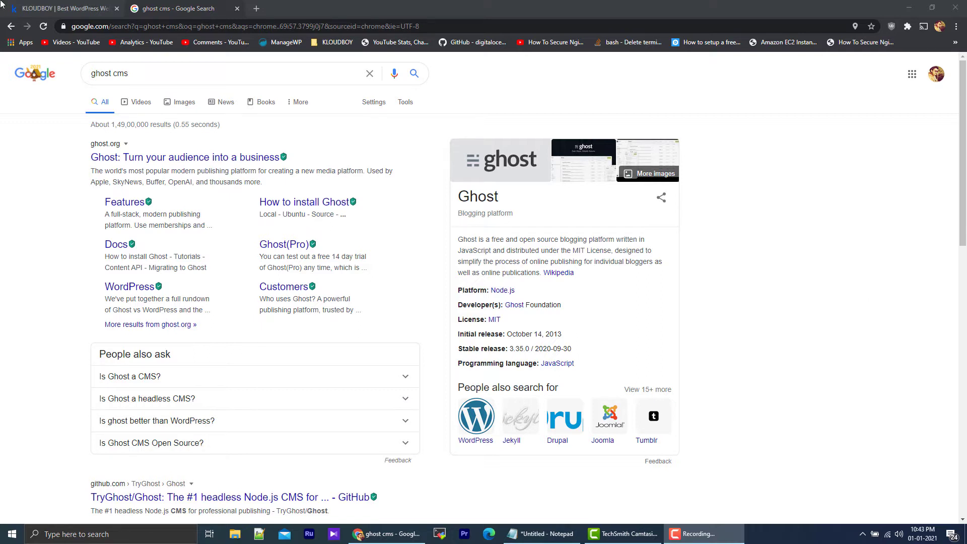
Step: Open the SharkHosting client area in a new browser tab and view the product details of the pscexam.org hosting service
click(256, 9)
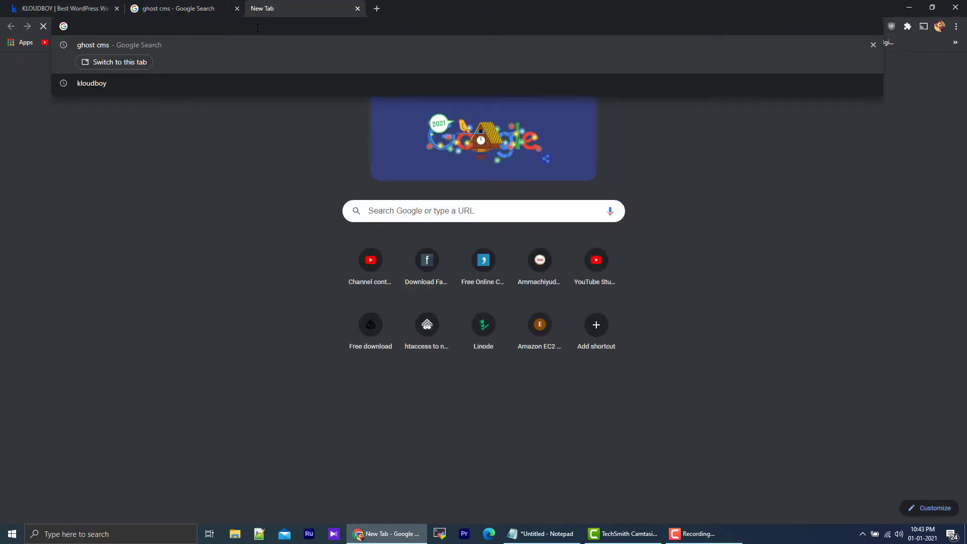
text(sharkhosting.co.uk/clientarea.php)
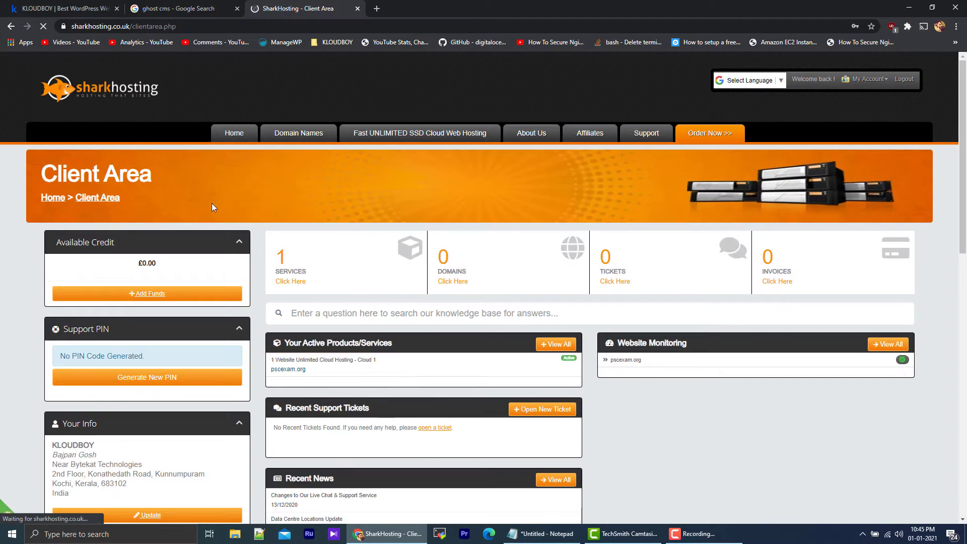
scroll(478, 235, down, 5)
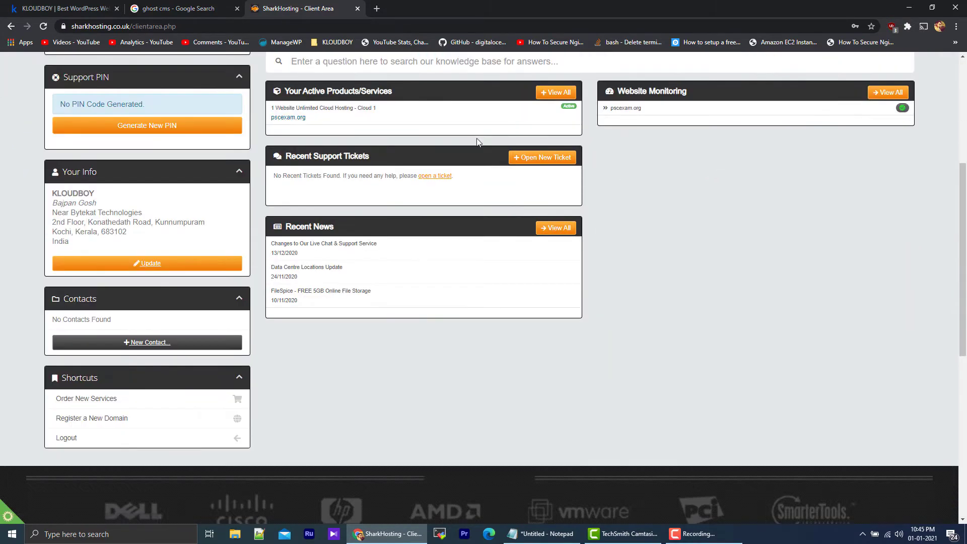
click(354, 123)
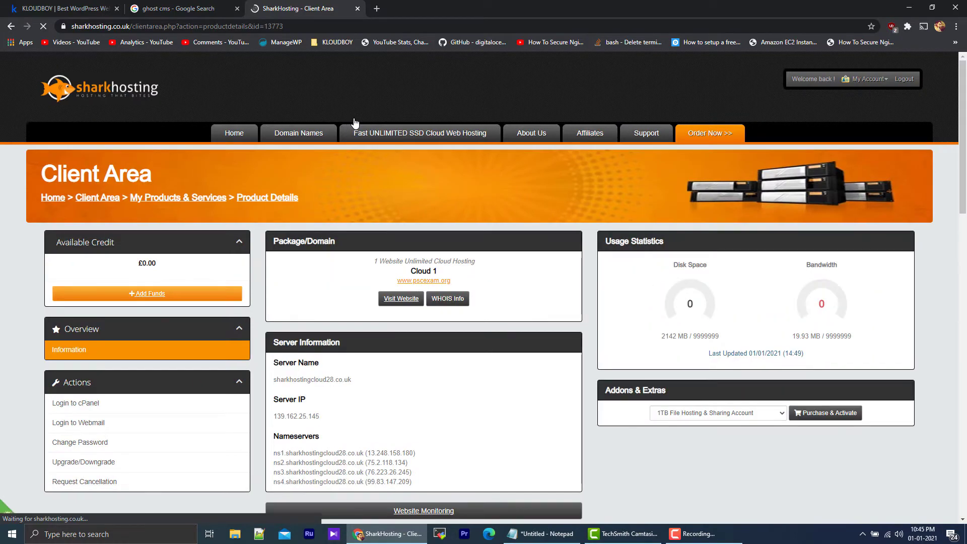
Step: From the hosting service's Subdomains shortcut, create the subdomain blog on pscexam.org with document root blog.pscexam.org
scroll(354, 121, down, 3)
scroll(354, 121, down, 4)
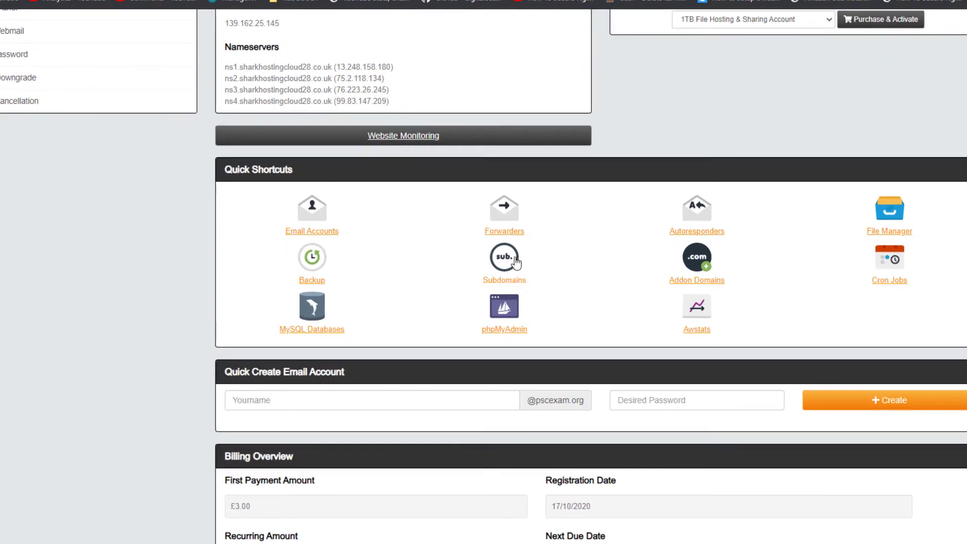
click(511, 261)
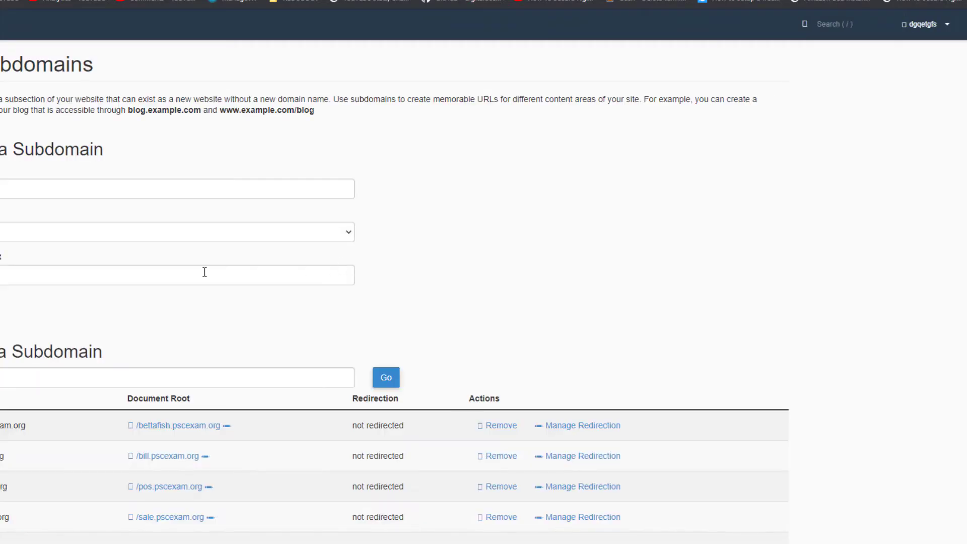
click(92, 192)
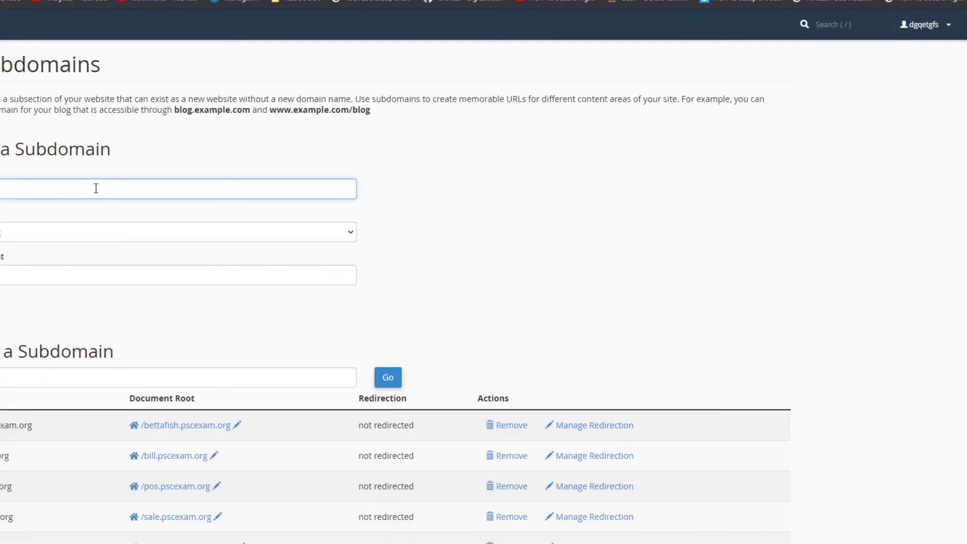
text(blog)
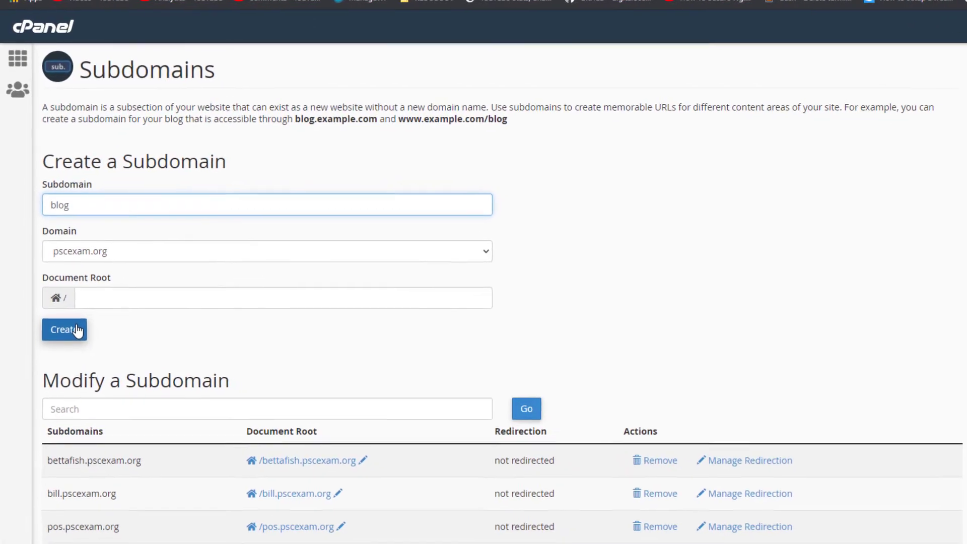
click(113, 296)
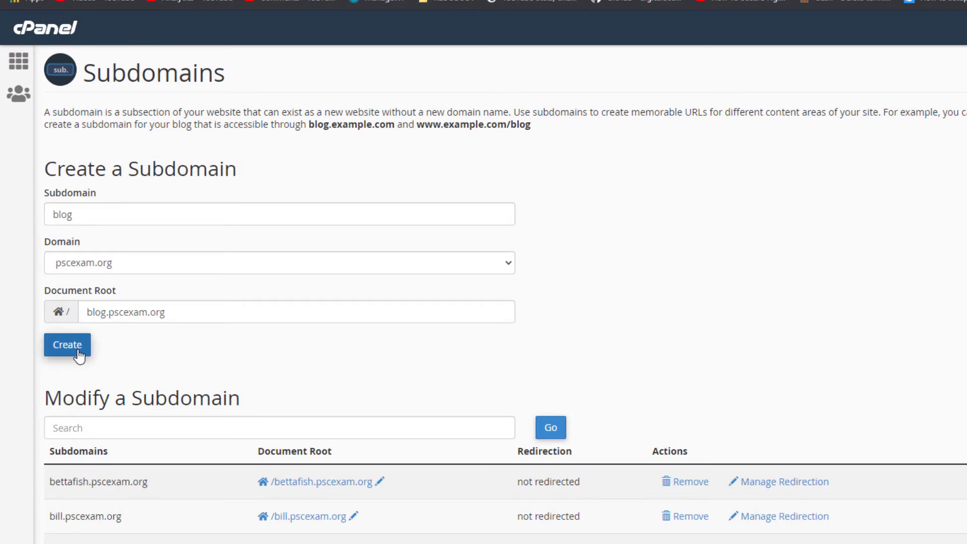
click(67, 346)
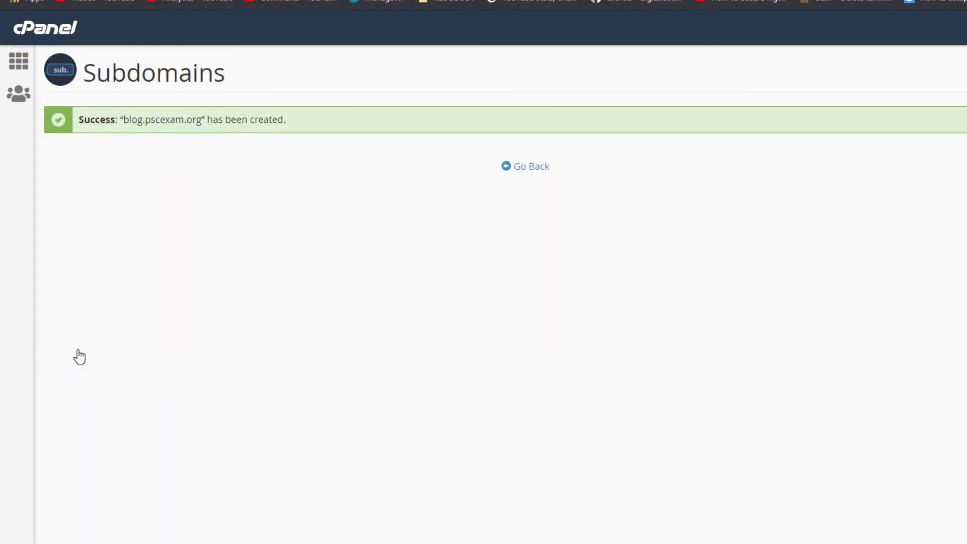
click(523, 168)
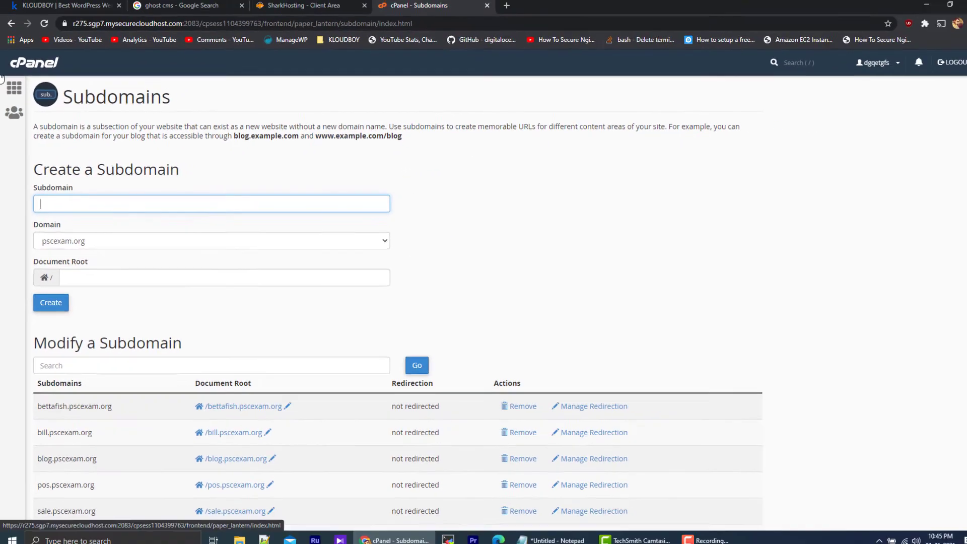
Step: Return to the cPanel main page, open the Node.js app setup and start a new application
click(14, 89)
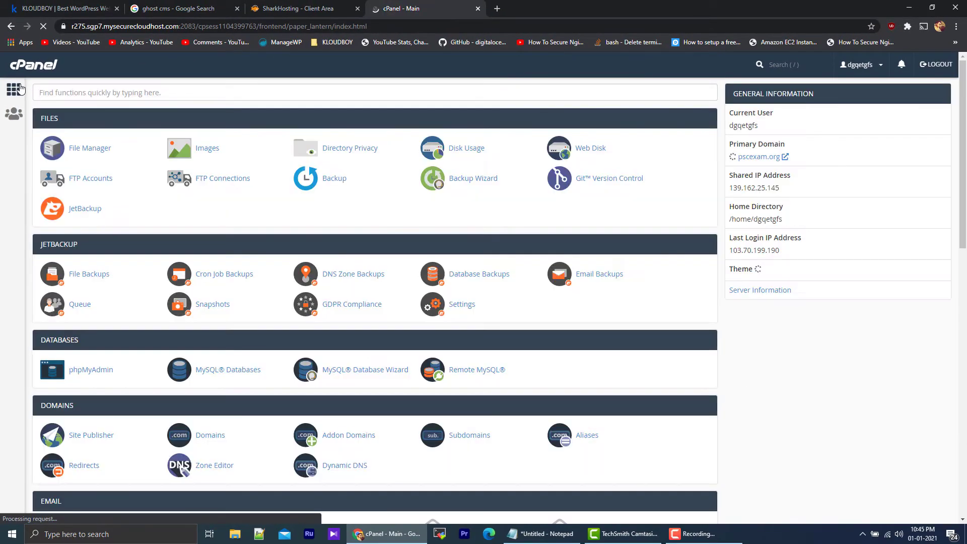
scroll(443, 247, down, 15)
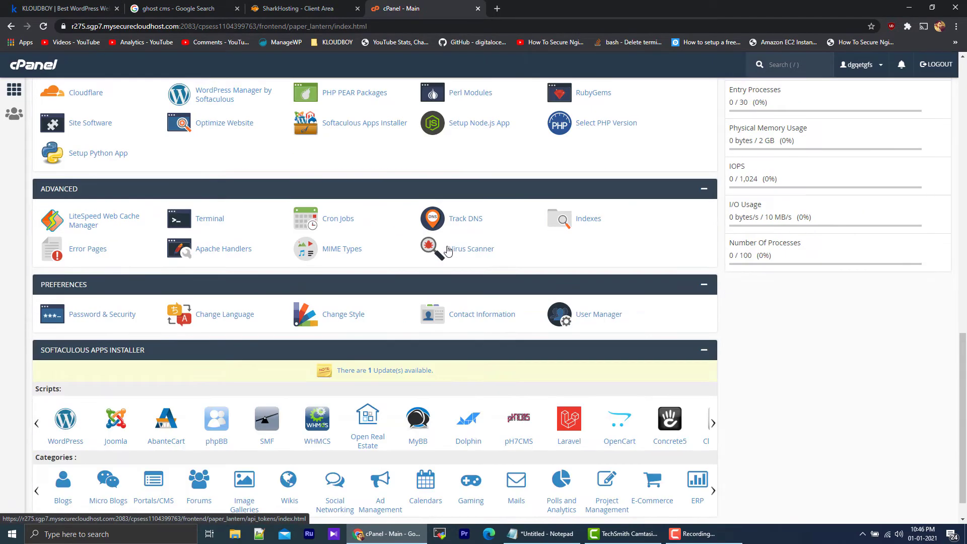
scroll(448, 250, up, 3)
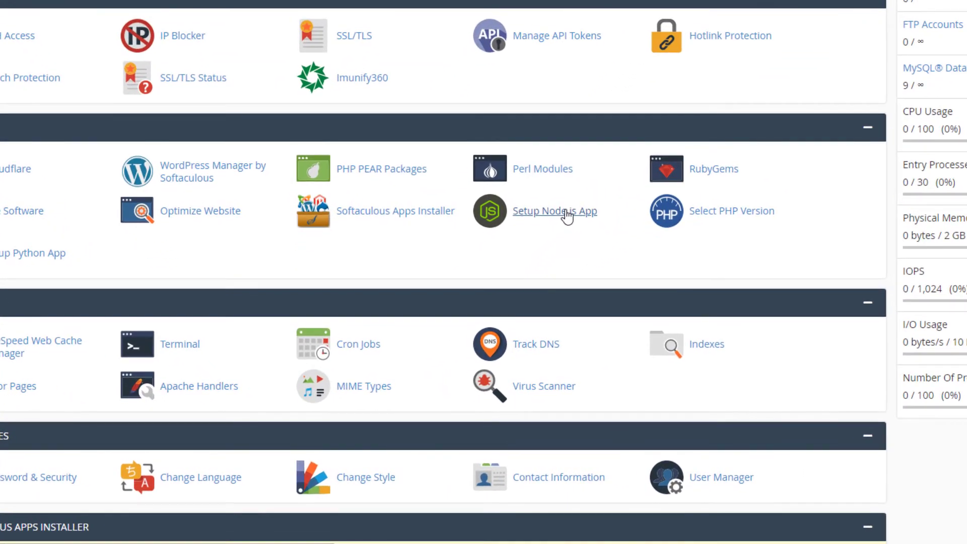
click(566, 212)
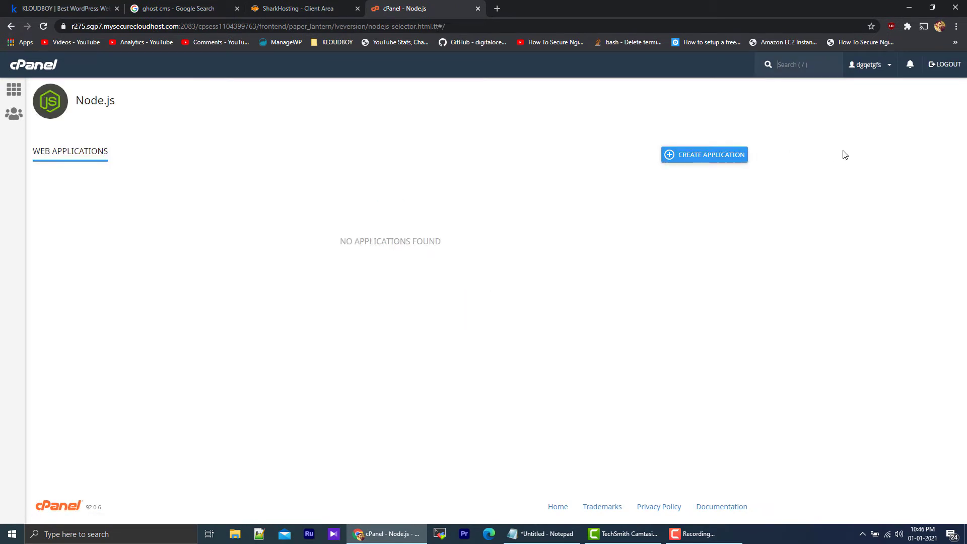
click(705, 162)
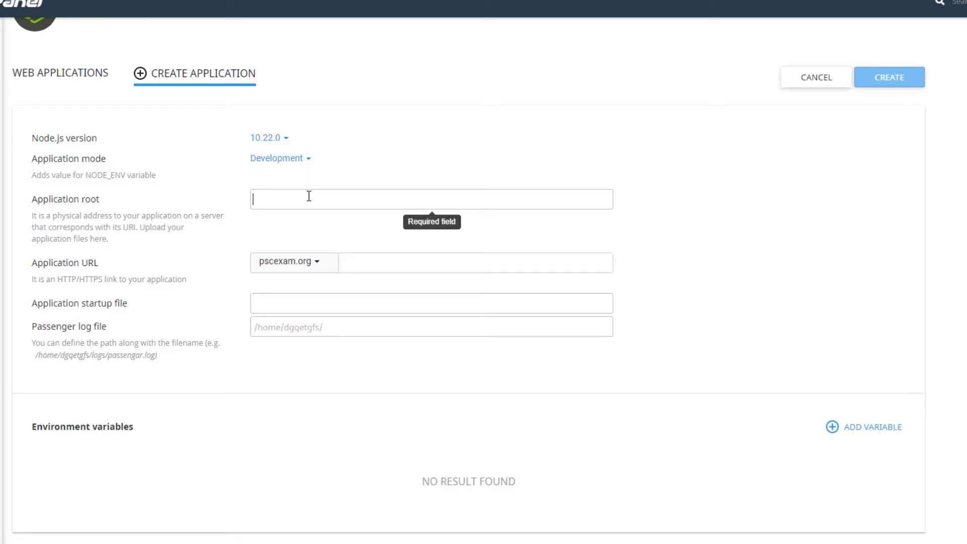
Step: Set the application root to blog and the application URL to blog.pscexam.org
text(blog)
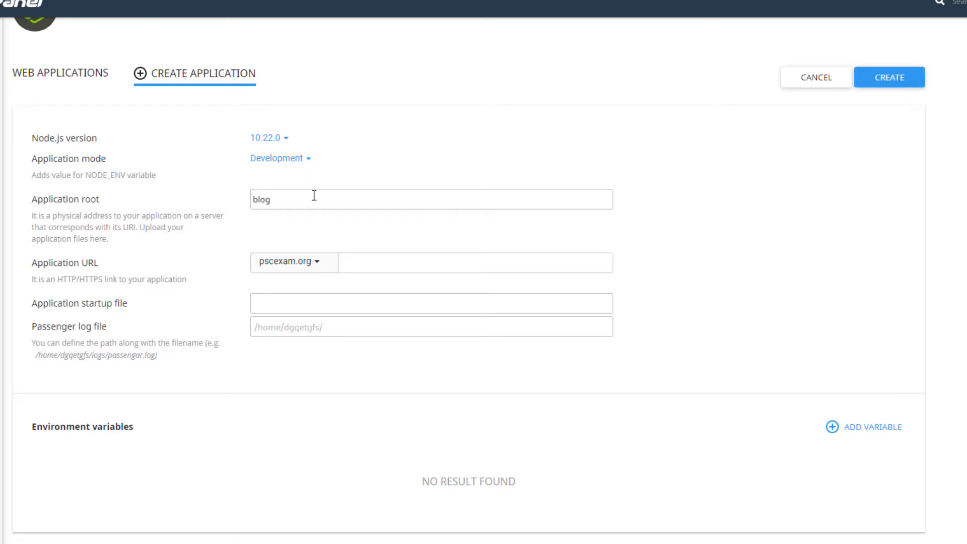
click(325, 267)
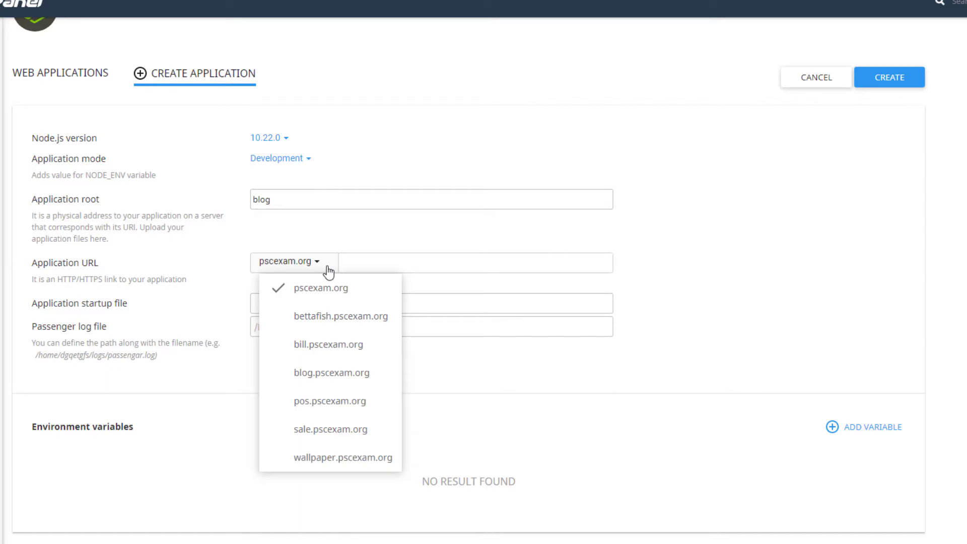
click(345, 373)
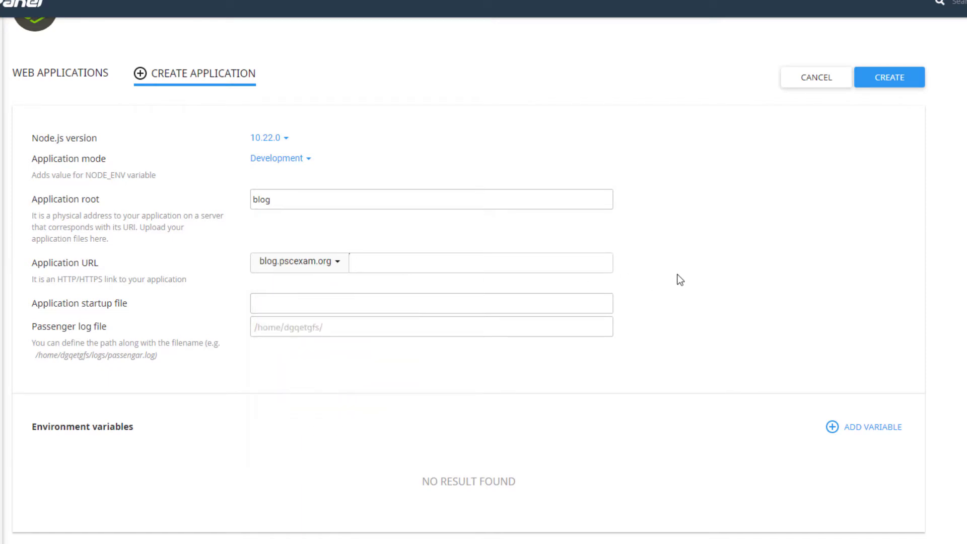
Step: Copy current/index.js from the Notepad notes into the application startup file and create the Node.js application
key(alt+Tab)
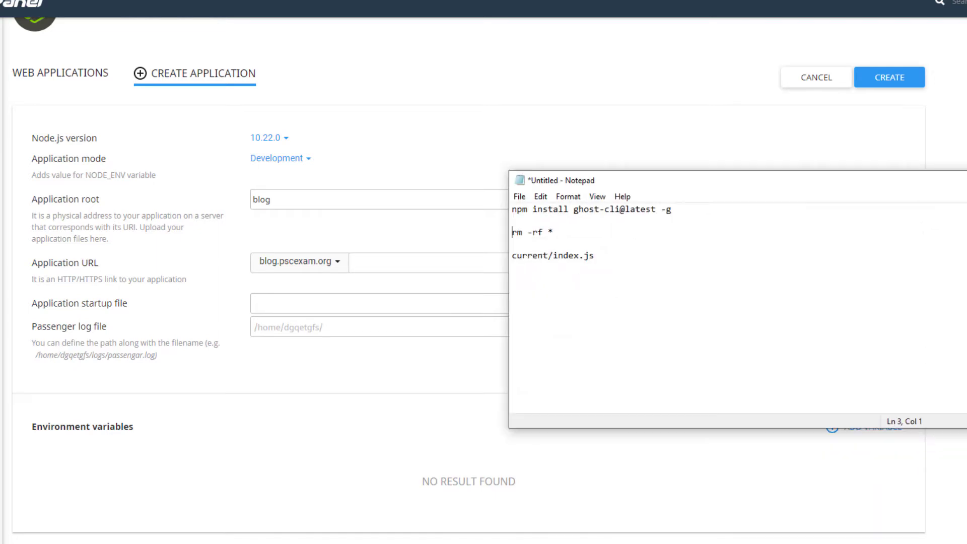
drag(617, 259, 470, 258)
key(ctrl+c)
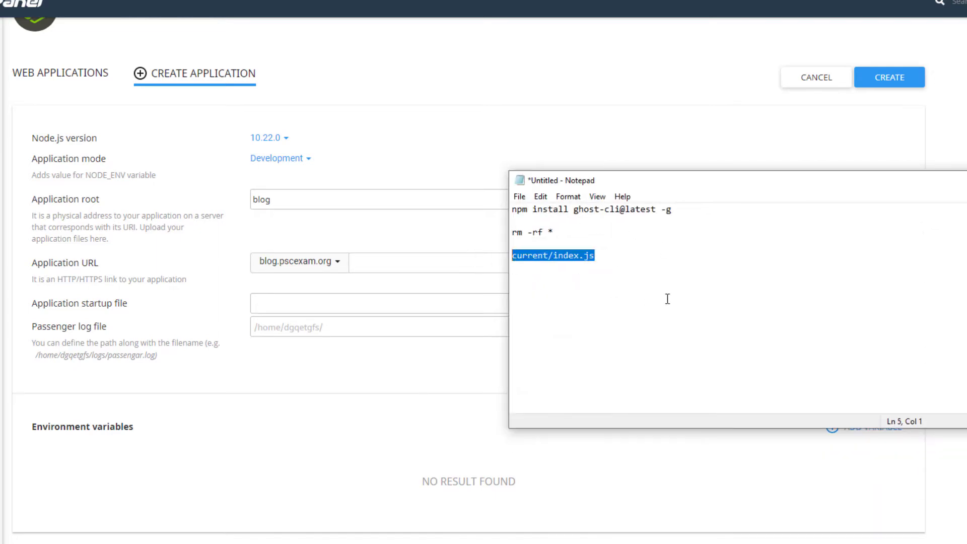
click(361, 305)
key(ctrl+v)
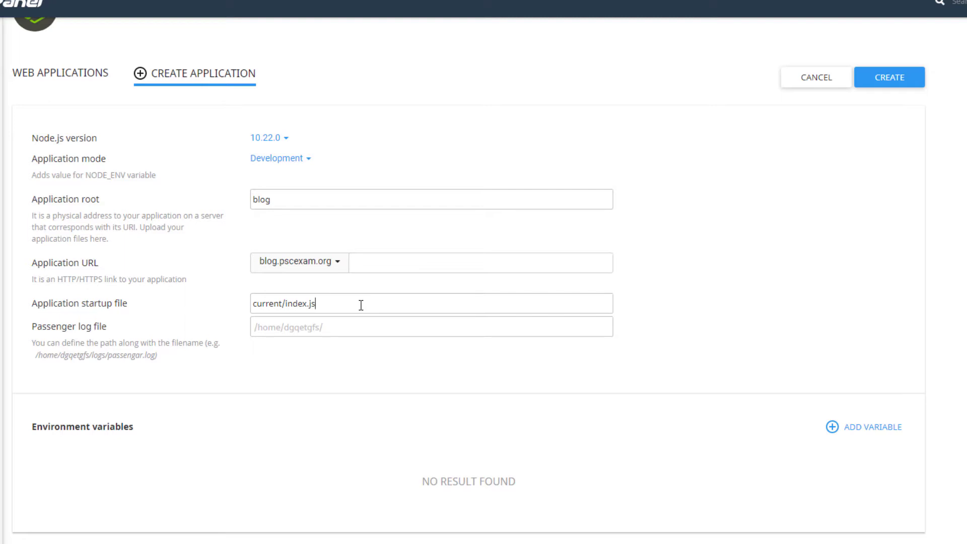
click(879, 88)
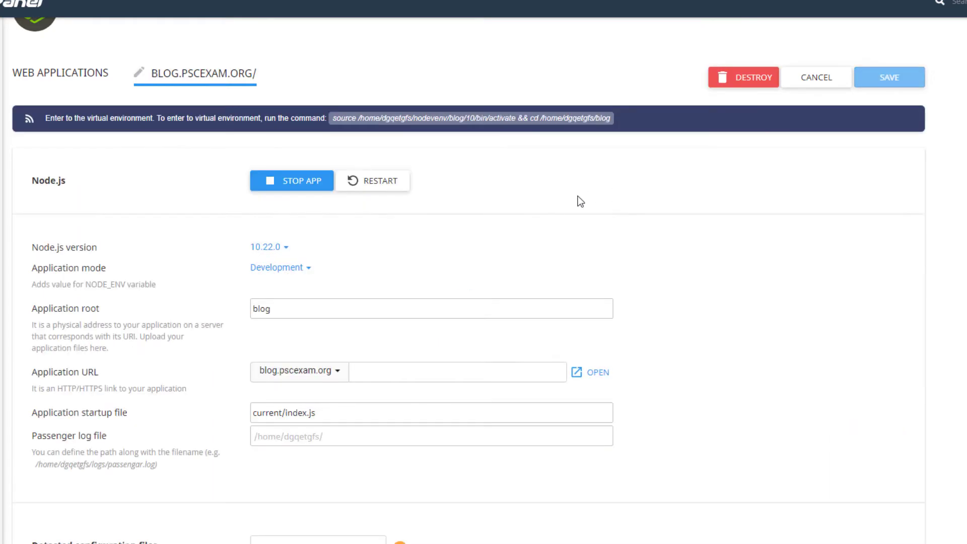
Step: Copy the app's virtual environment command, then log in to cPanel again from the SharkHosting client area and open its Terminal
click(340, 121)
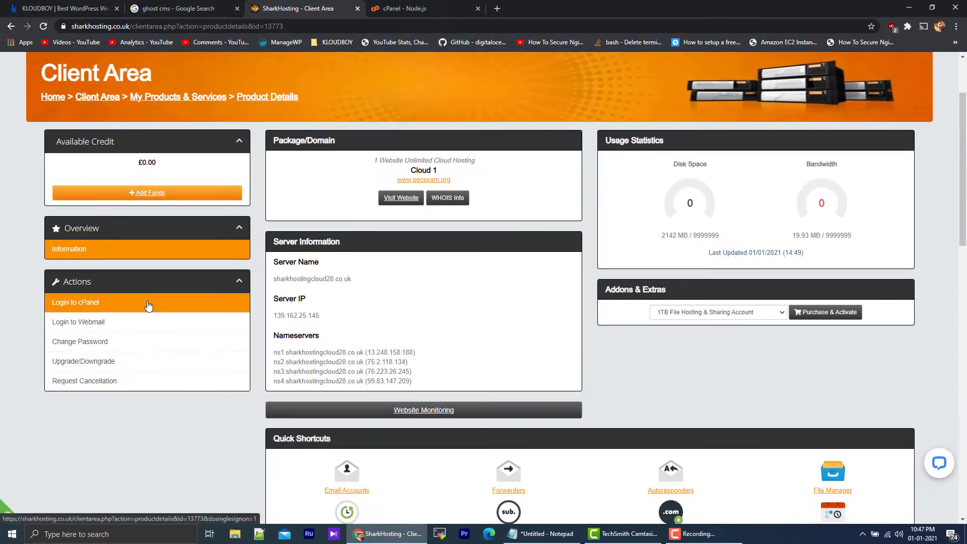
click(147, 304)
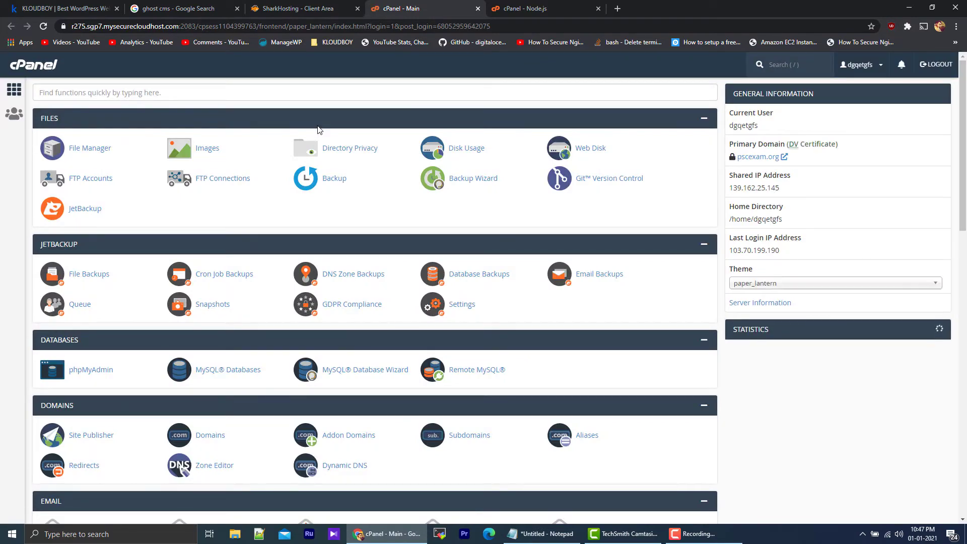
scroll(309, 136, down, 7)
scroll(204, 175, down, 3)
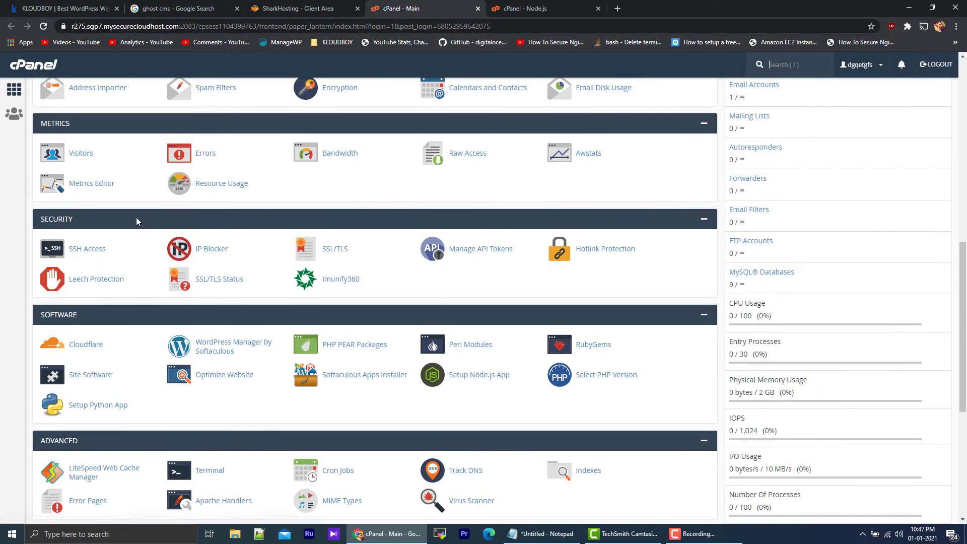
scroll(108, 271, down, 2)
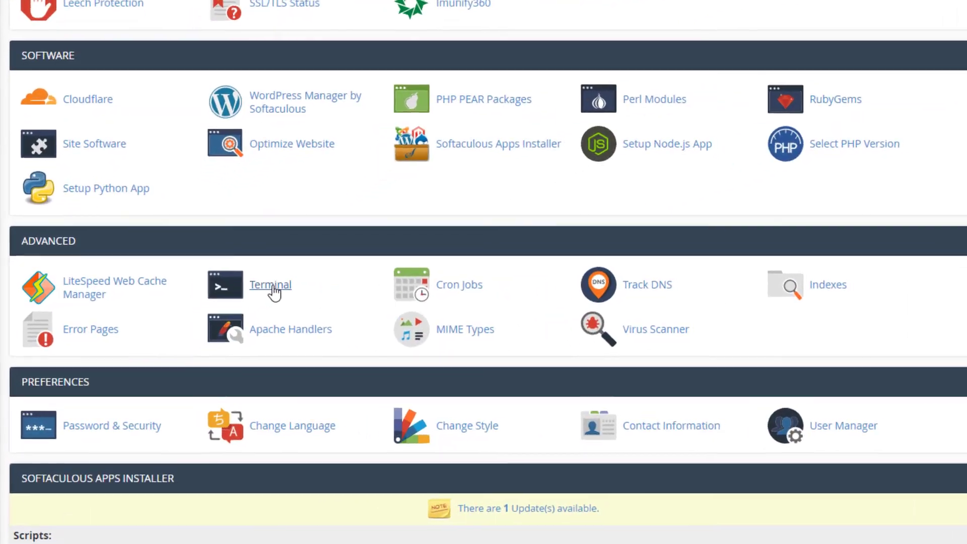
click(233, 311)
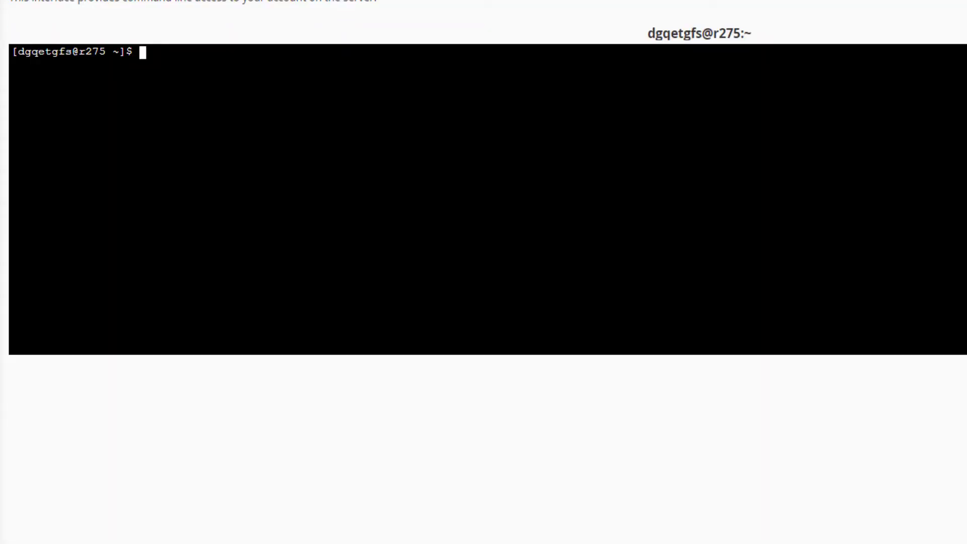
Step: Change to the blog directory in the terminal and list its contents with ls
text(cd blog)
key(Return)
text(ls)
key(Return)
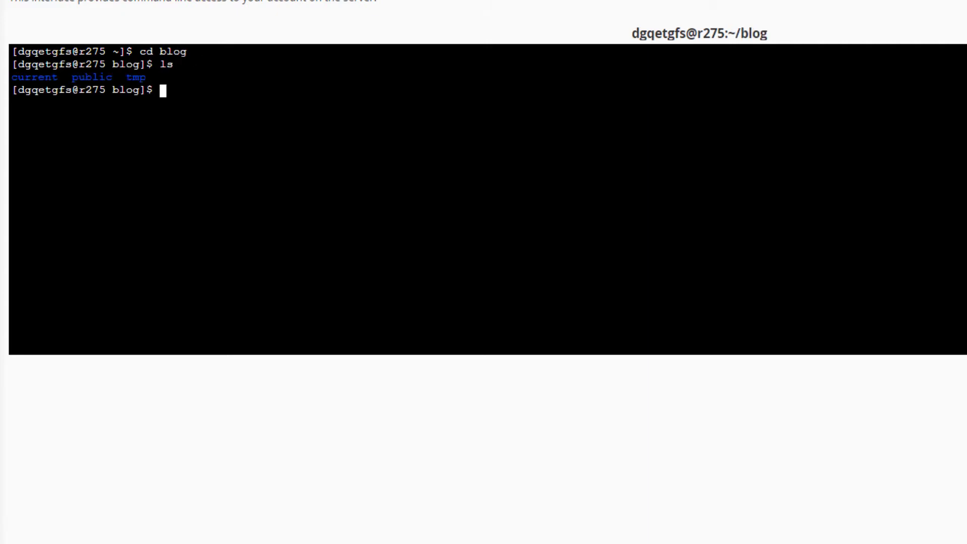
Step: Run the copied source command to enter the blog app's Node.js virtual environment and list the directory's contents
right_click(336, 163)
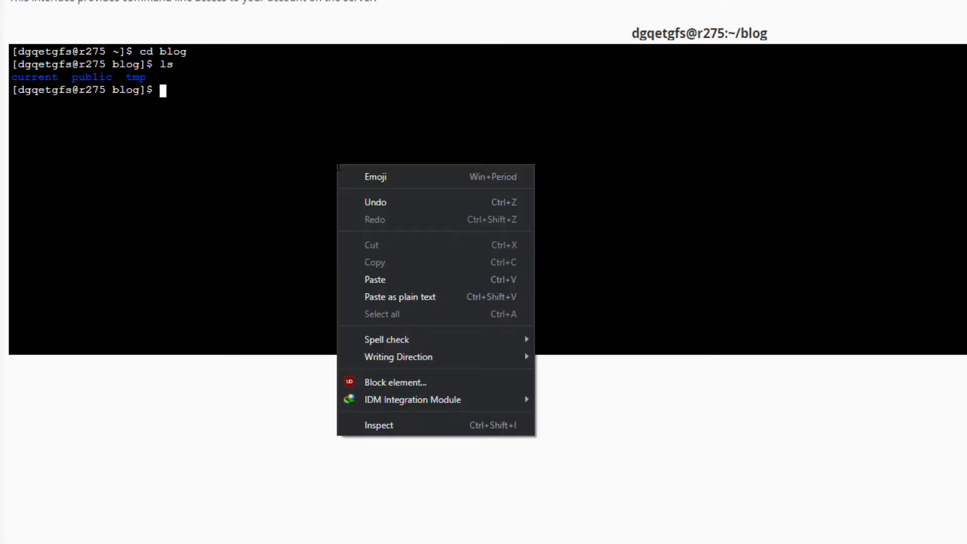
click(408, 283)
key(Return)
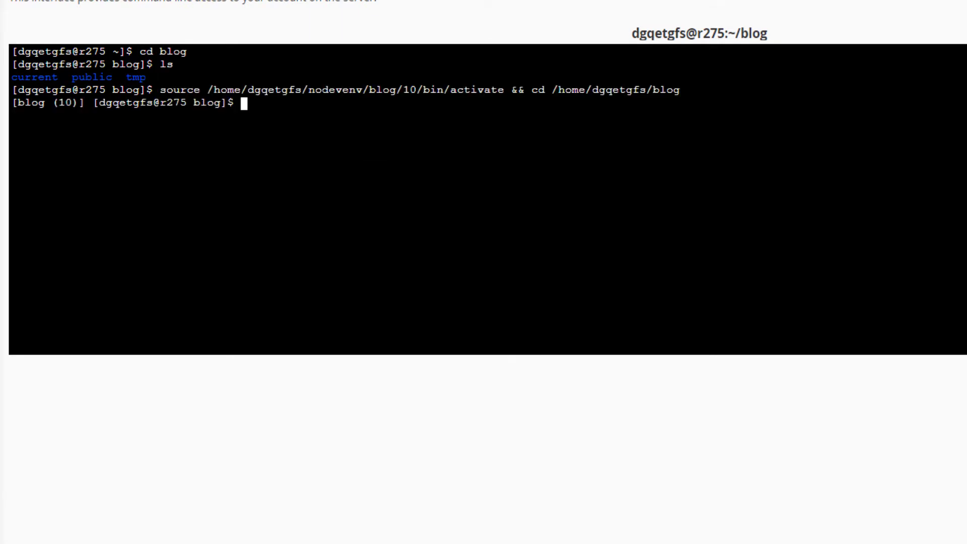
text(ls)
key(Return)
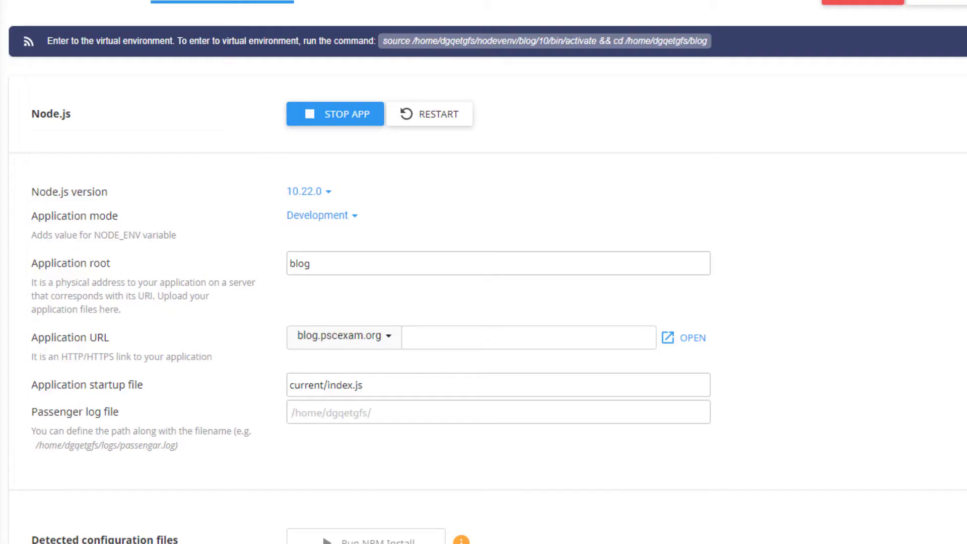
Step: Copy rm -rf * from the Notepad notes and run it in the terminal to empty the blog directory
key(alt+Tab)
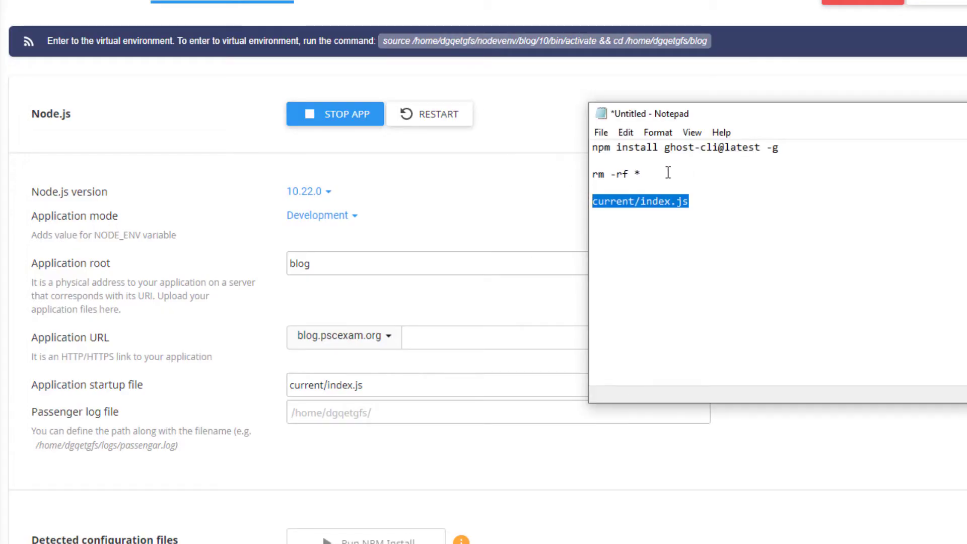
drag(667, 173, 574, 173)
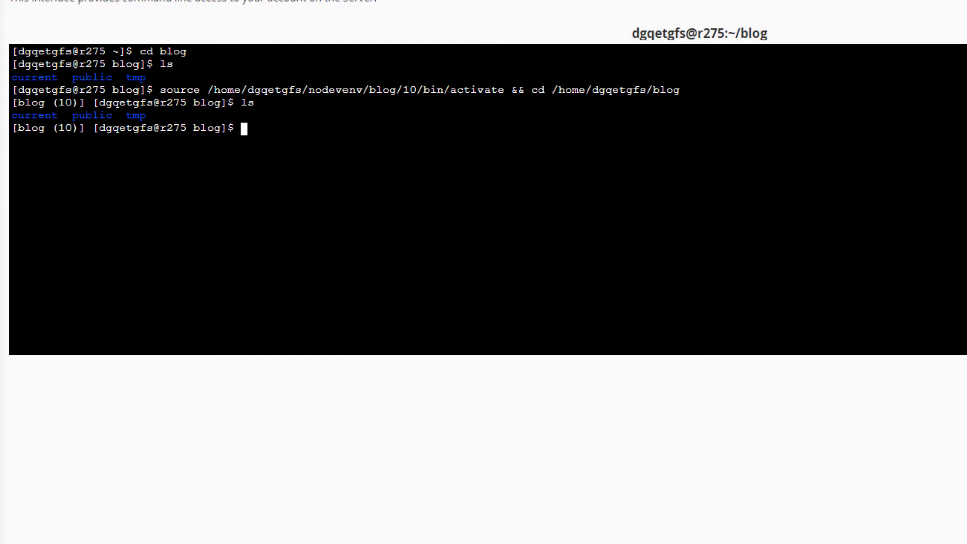
right_click(376, 125)
click(505, 244)
key(Return)
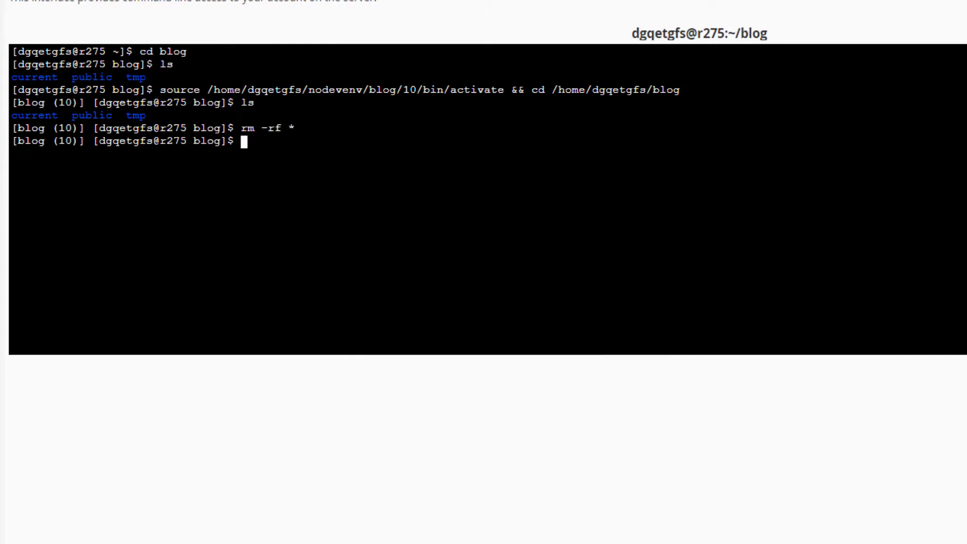
Step: Copy npm install ghost-cli@latest -g from the Notepad notes and run it in the terminal
key(alt+Tab)
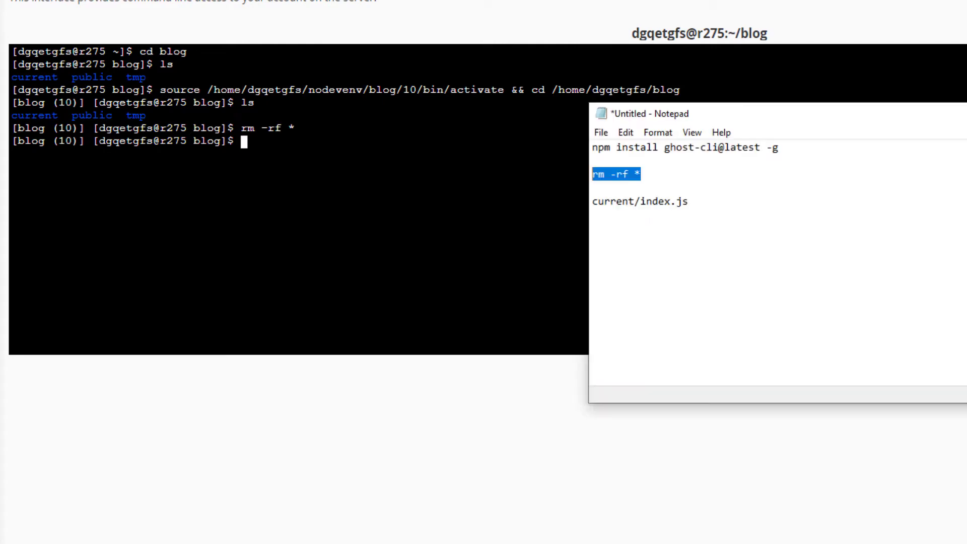
drag(796, 148, 591, 147)
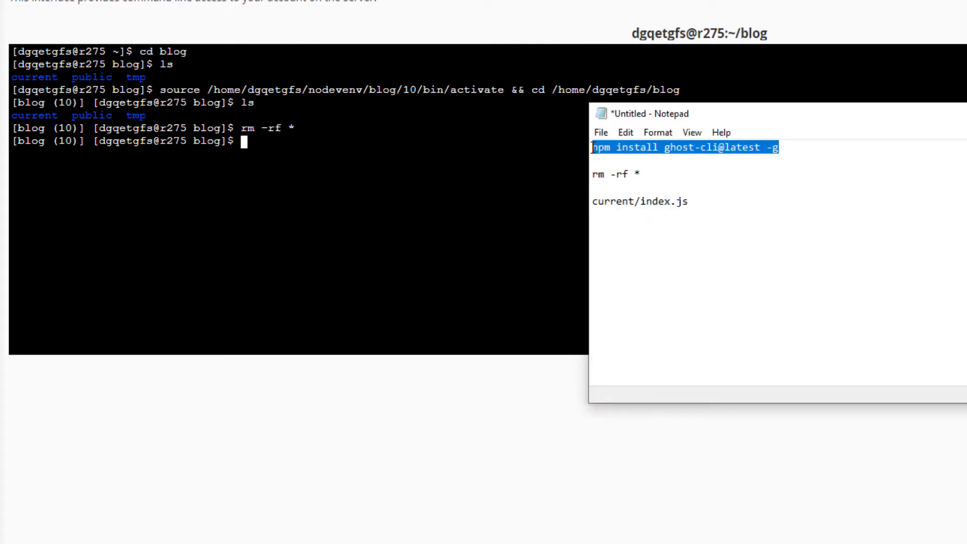
right_click(620, 151)
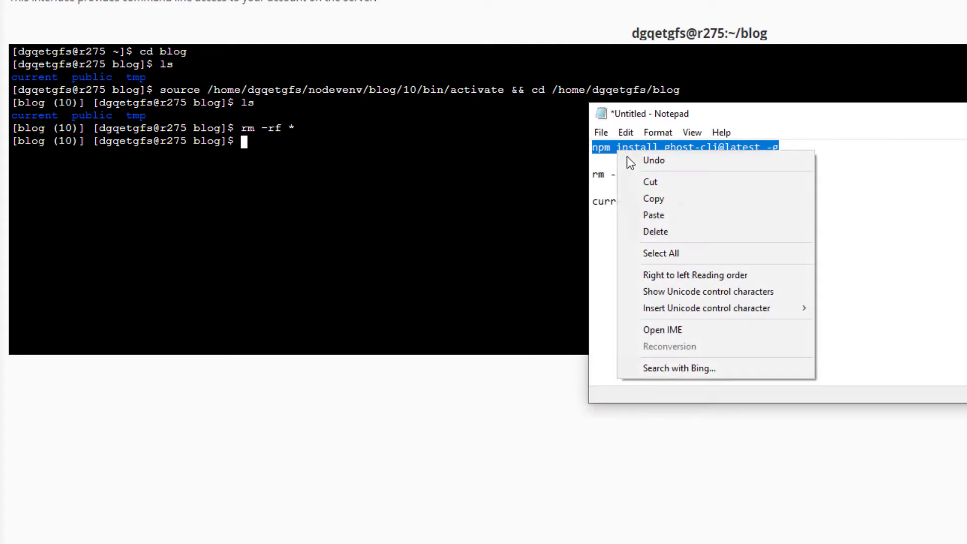
click(725, 199)
key(alt+Tab)
right_click(384, 147)
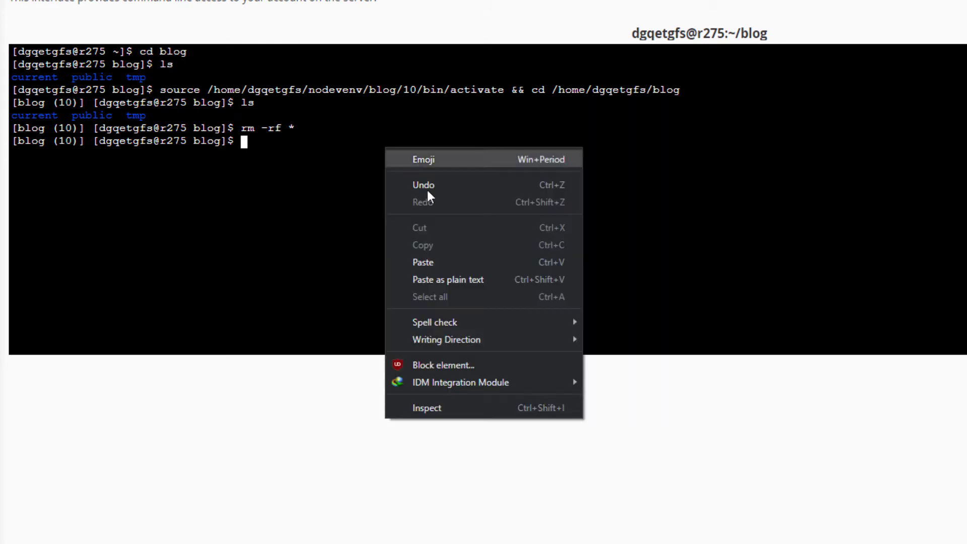
click(491, 262)
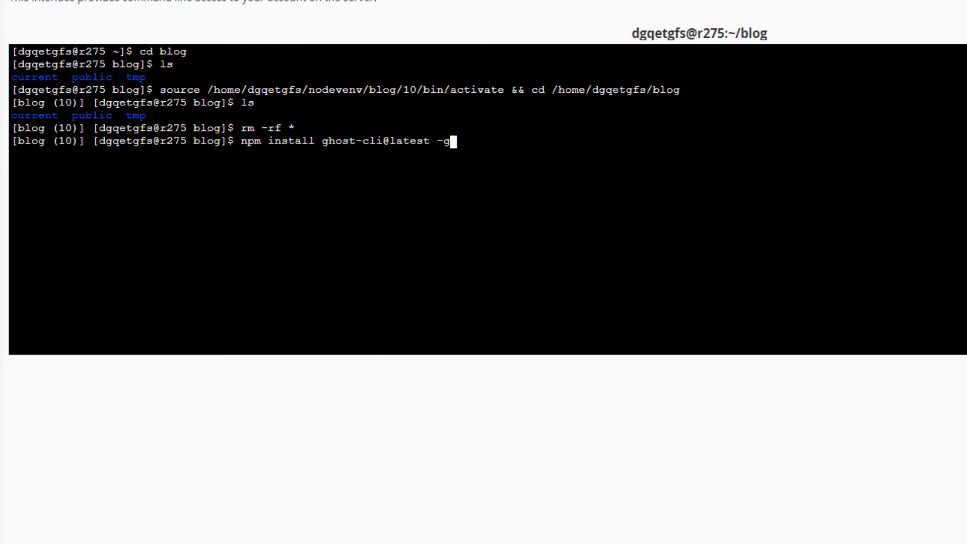
key(Return)
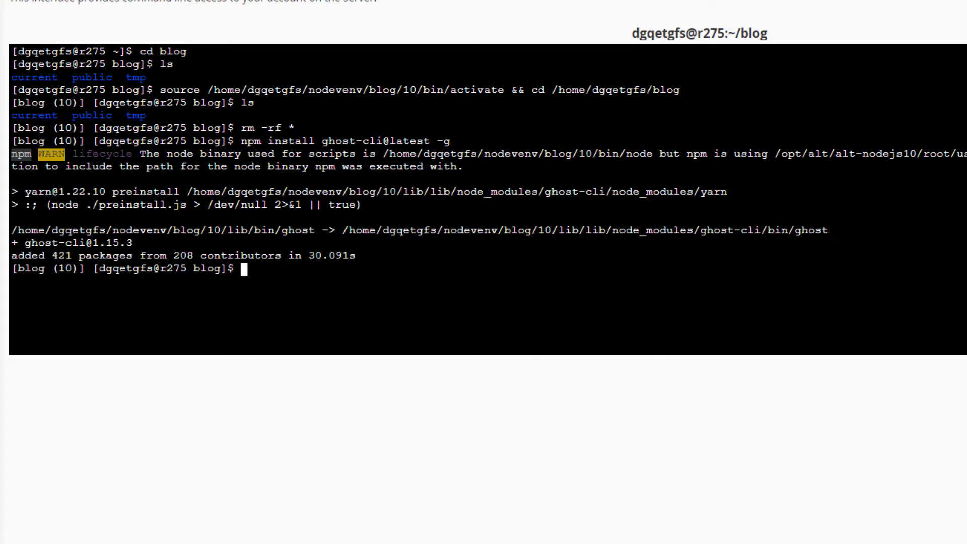
Step: List the blog directory's contents with ls, then empty it again by running rm -rf * from the Notepad notes
text(ls)
key(Return)
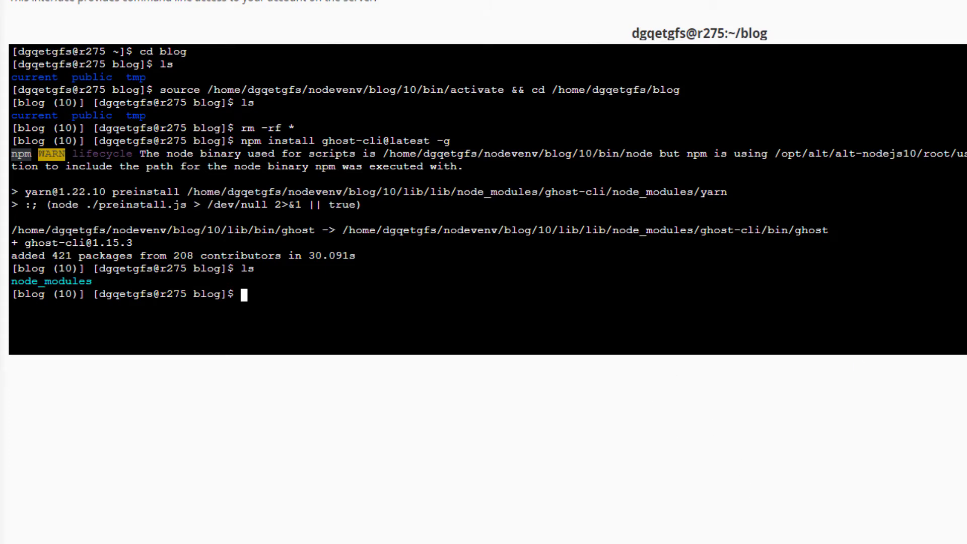
key(alt+Tab)
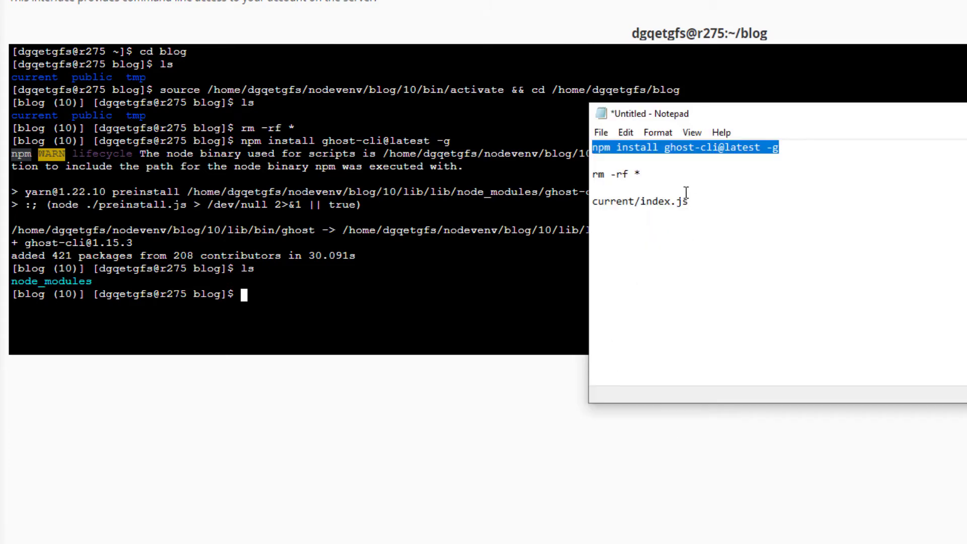
drag(667, 176, 592, 174)
key(alt+Tab)
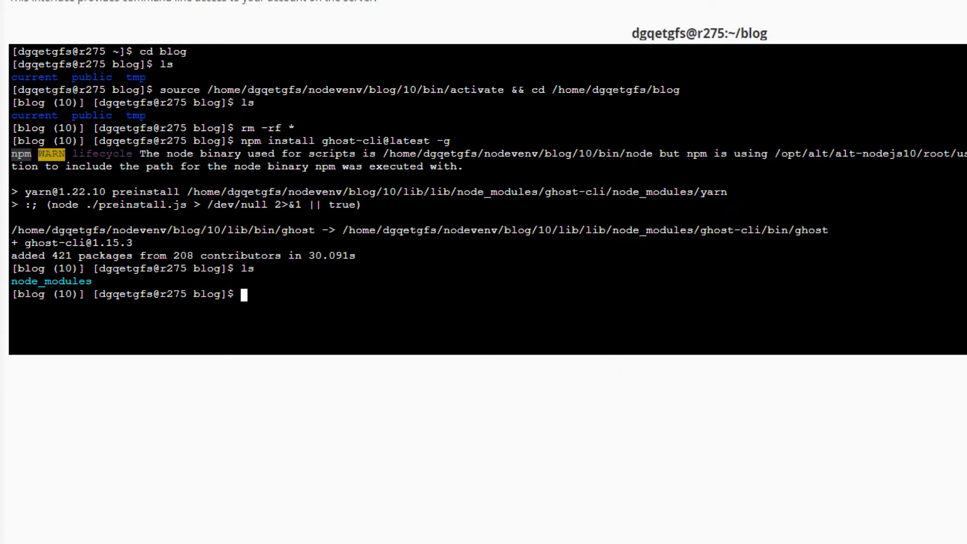
right_click(442, 237)
click(533, 351)
key(Return)
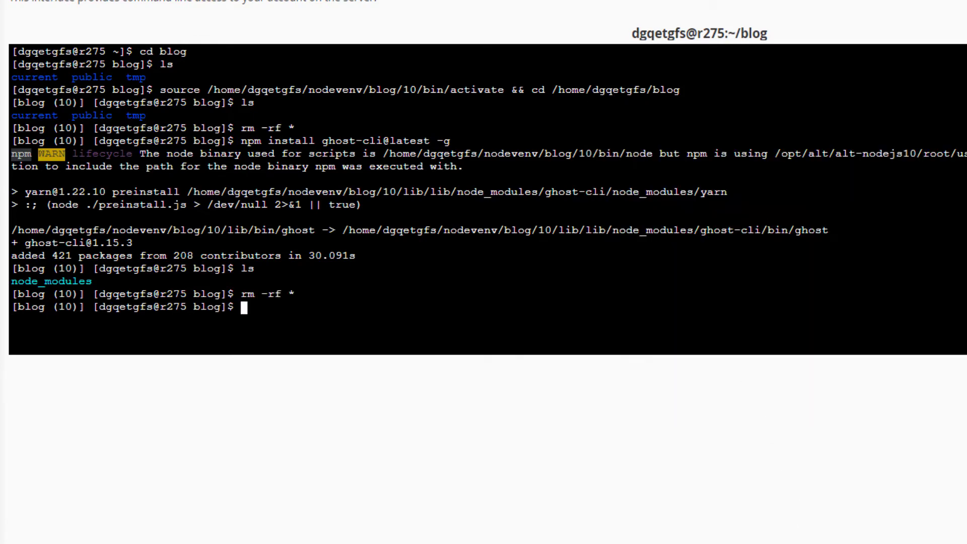
Step: Search Google for "ghost cms local" in a new browser tab and open Ghost's local installation documentation
key(ctrl+t)
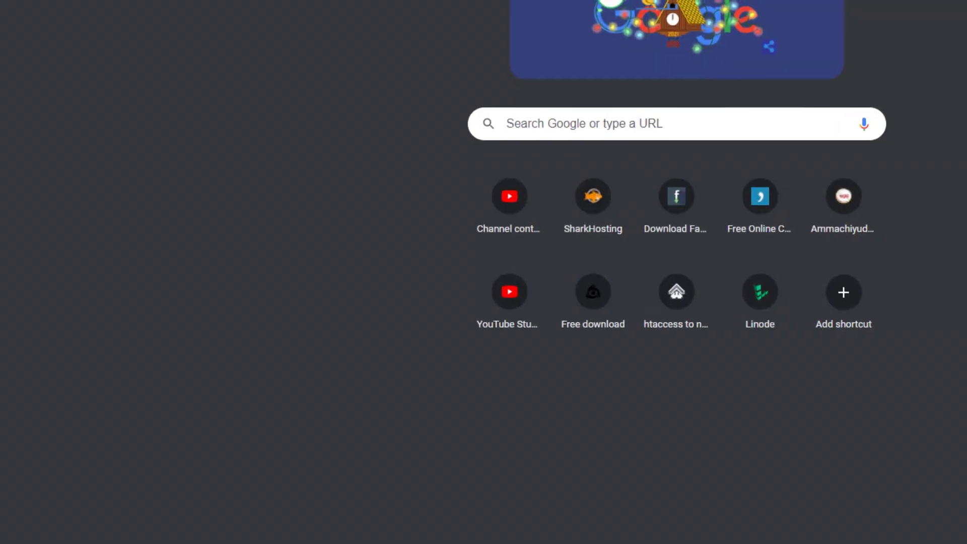
text(gho)
text(st cms)
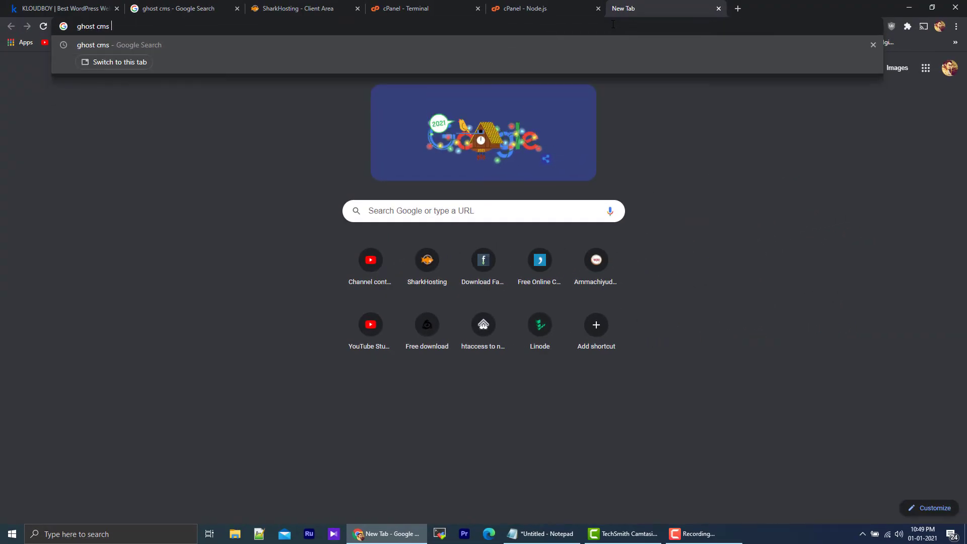
text( :)
key(BackSpace)
text(local)
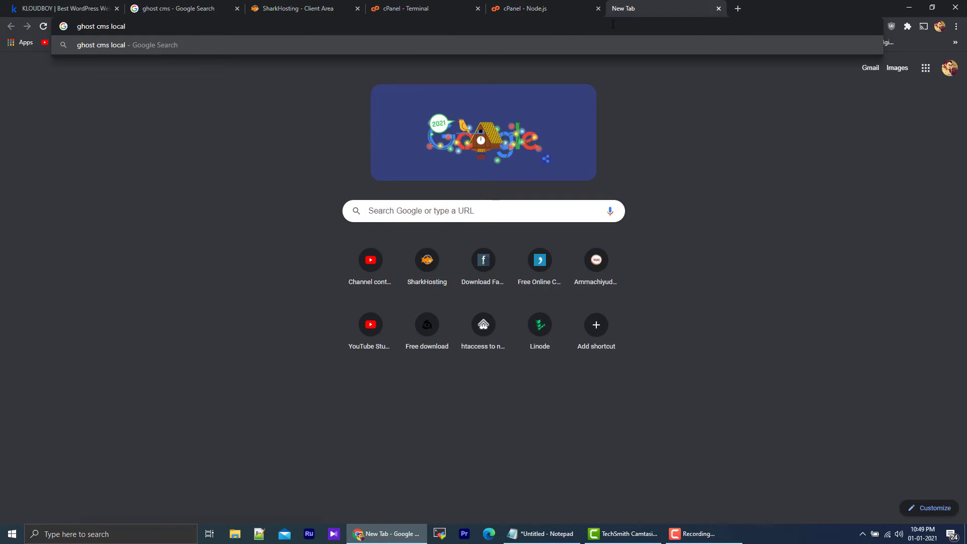
key(Return)
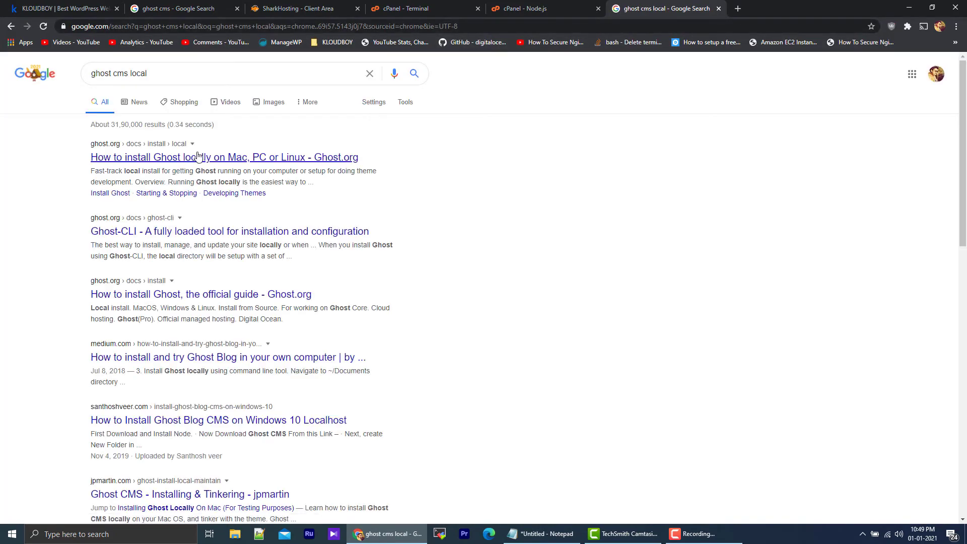
click(198, 157)
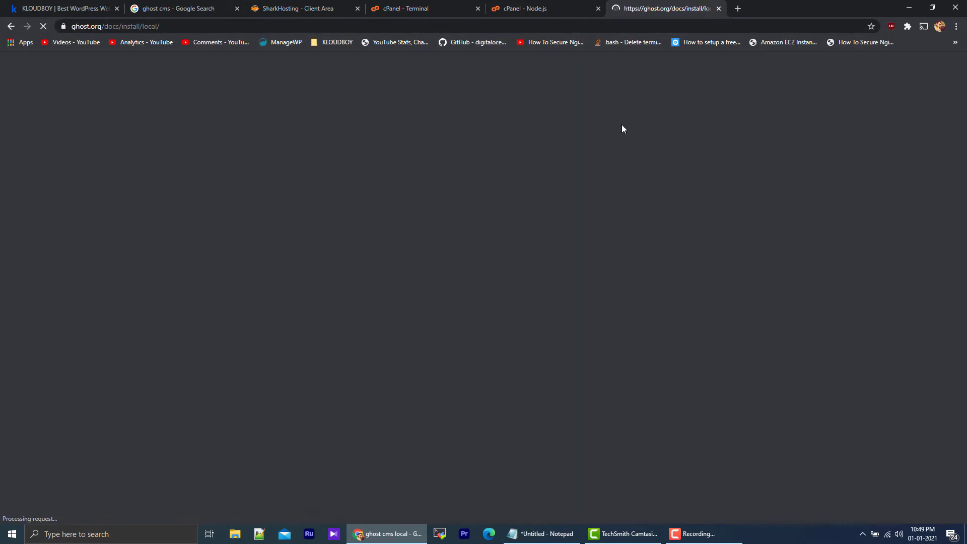
Step: Copy the ghost install local command from the documentation and try to run it in the blog directory in the cPanel Terminal
scroll(427, 180, down, 10)
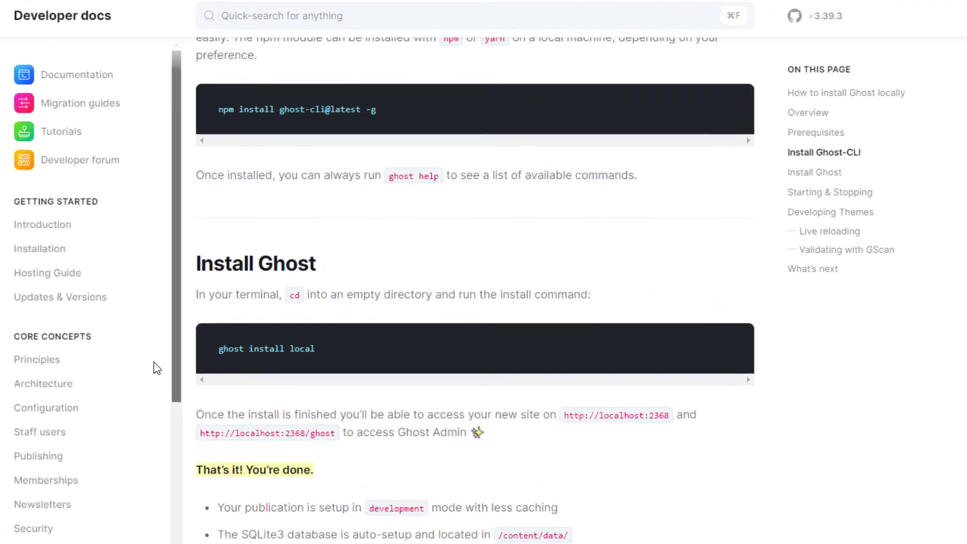
drag(196, 370, 345, 365)
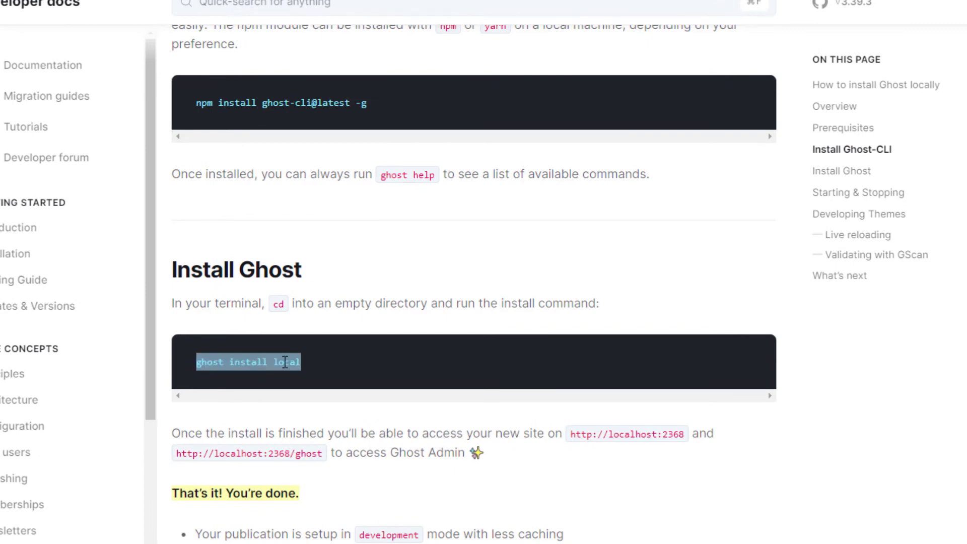
right_click(283, 361)
click(303, 373)
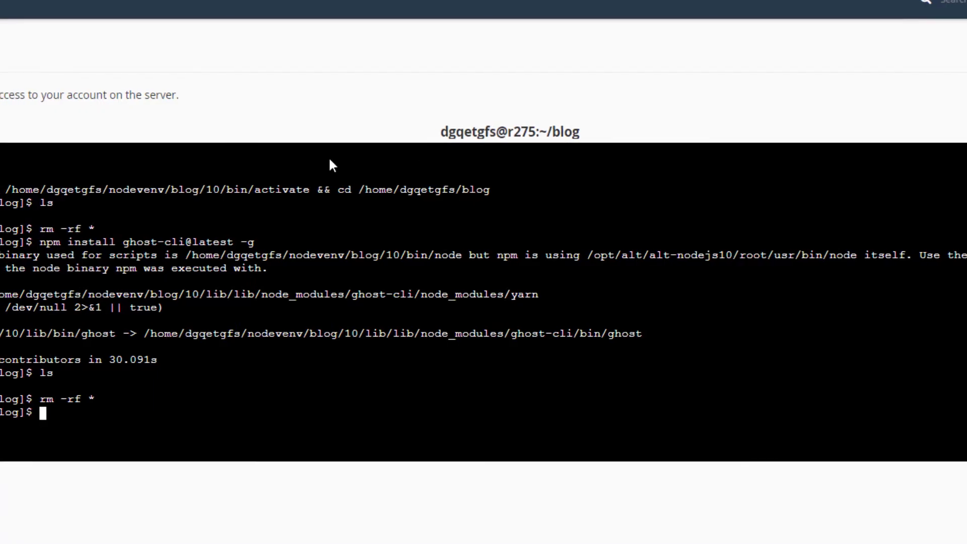
right_click(574, 233)
click(723, 367)
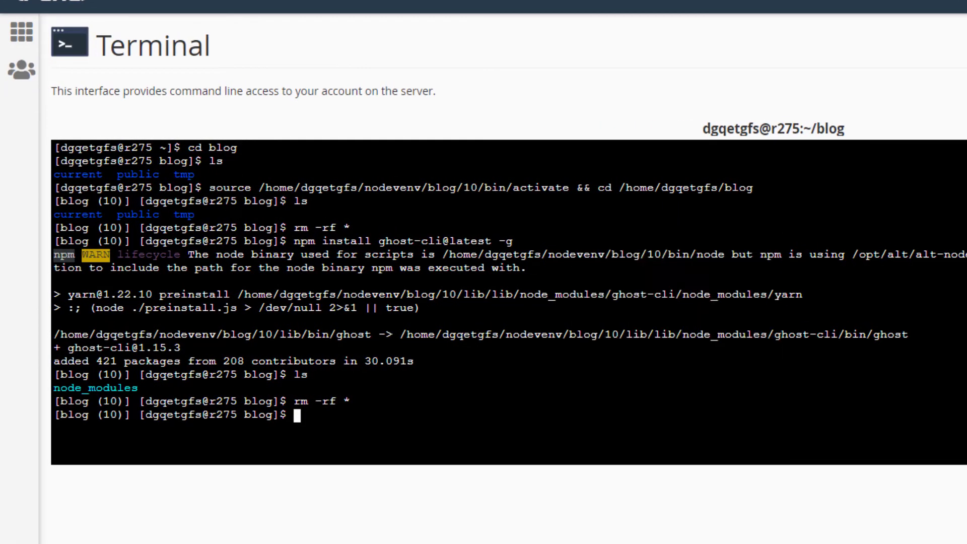
key(Return)
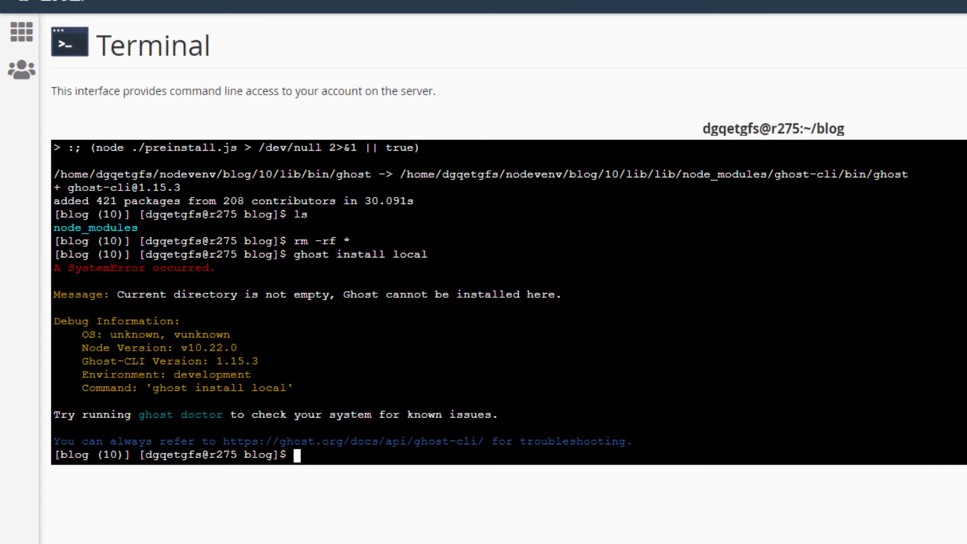
Step: Rerun rm -rf * in the terminal to clear the blog directory once more
text(ls -)
key(BackSpace)
key(BackSpace)
key(BackSpace)
key(BackSpace)
key(Up)
key(Up)
key(Return)
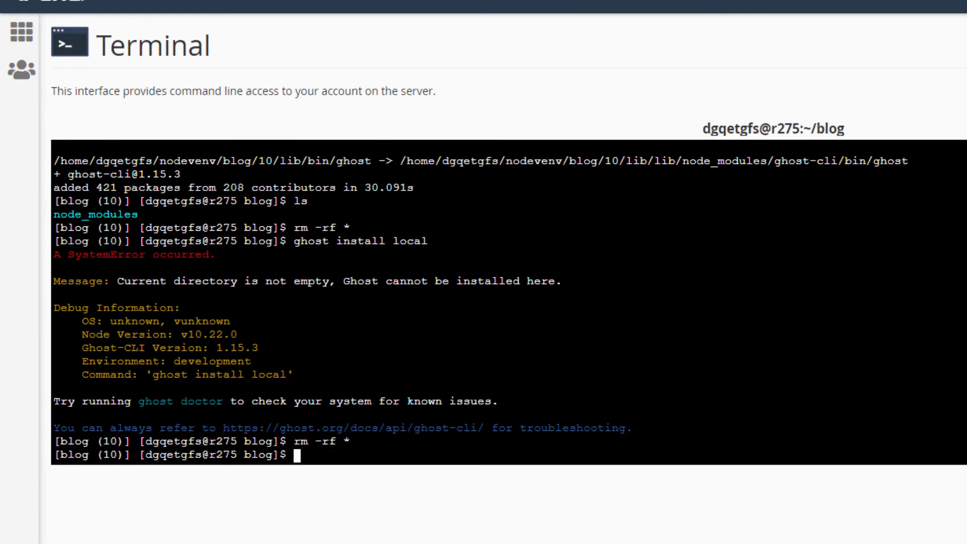
Step: Check that the blog directory is empty, hidden files included, with ls -ah and ls
text(ls -ah)
key(Return)
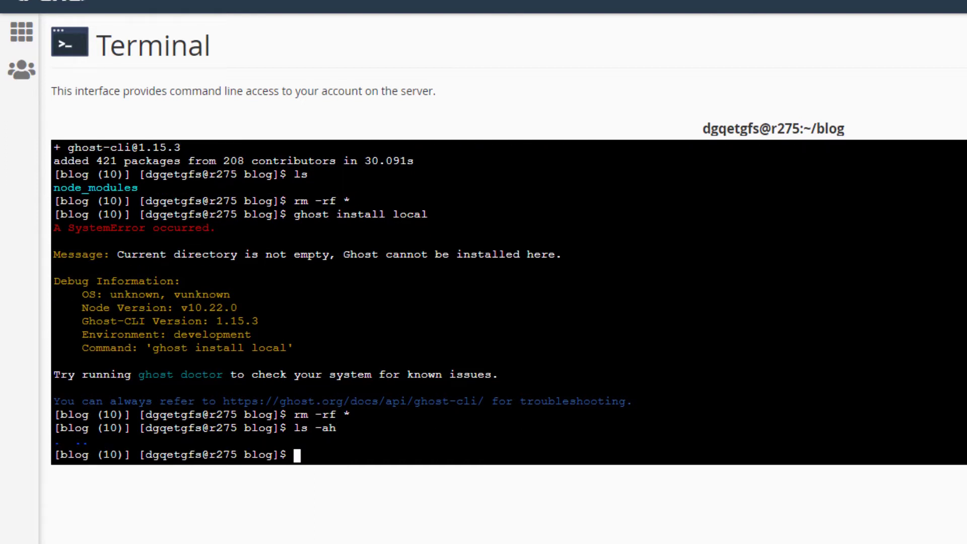
text(ls)
key(Return)
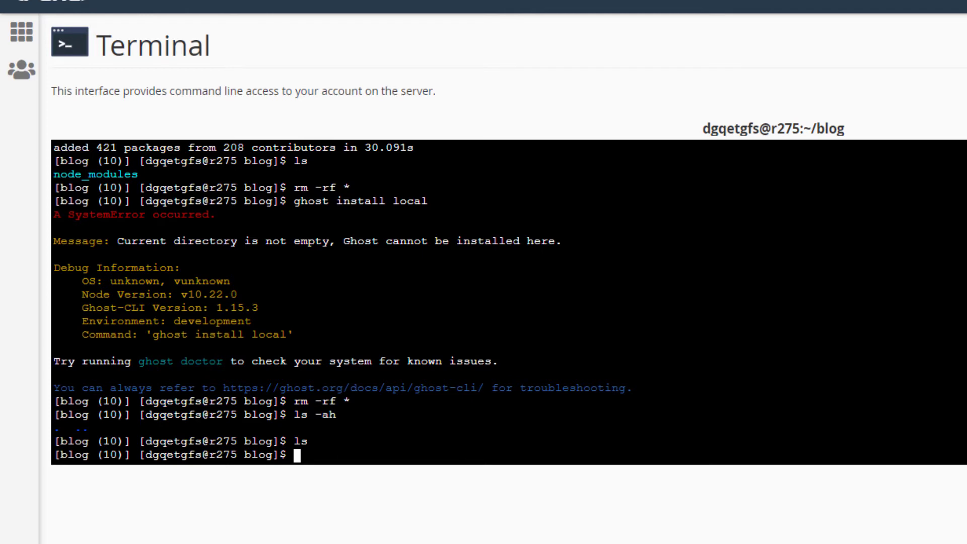
Step: Rerun ghost install local in the blog directory and review the setup address in its output
key(Up)
key(Up)
key(Up)
key(Up)
key(Return)
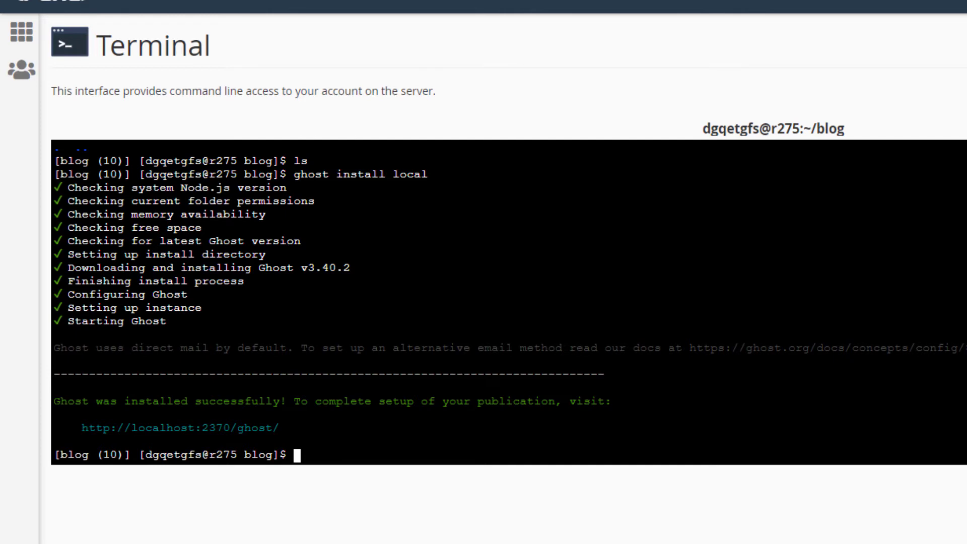
drag(54, 402, 639, 402)
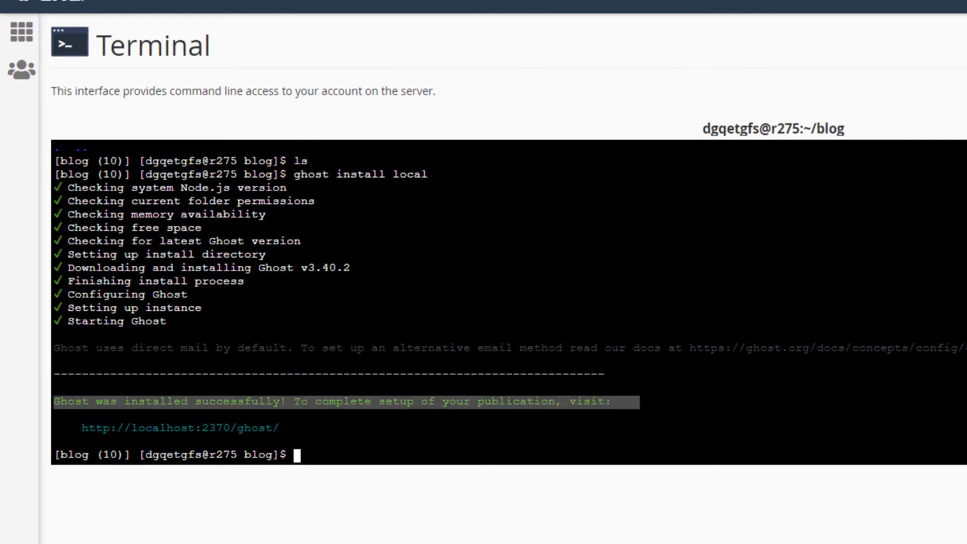
click(367, 405)
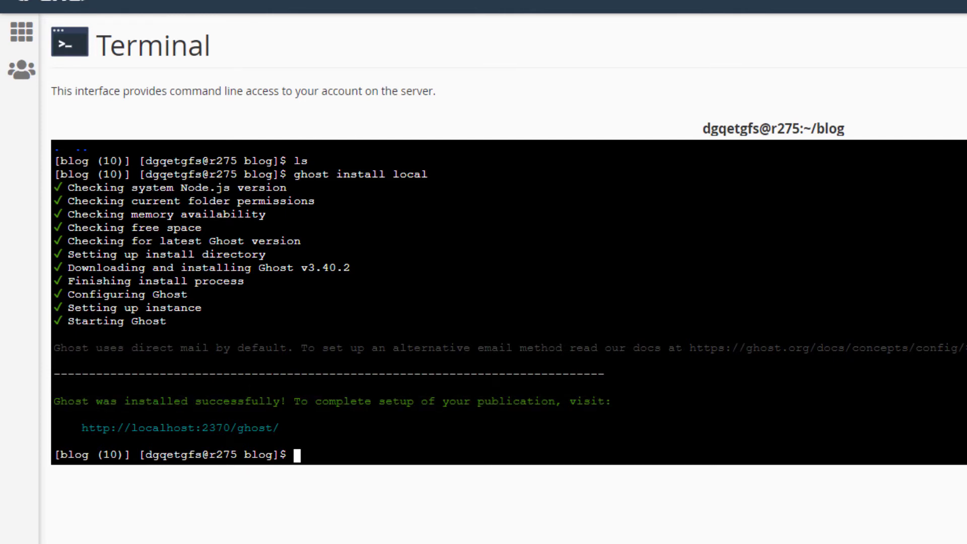
drag(75, 427, 286, 428)
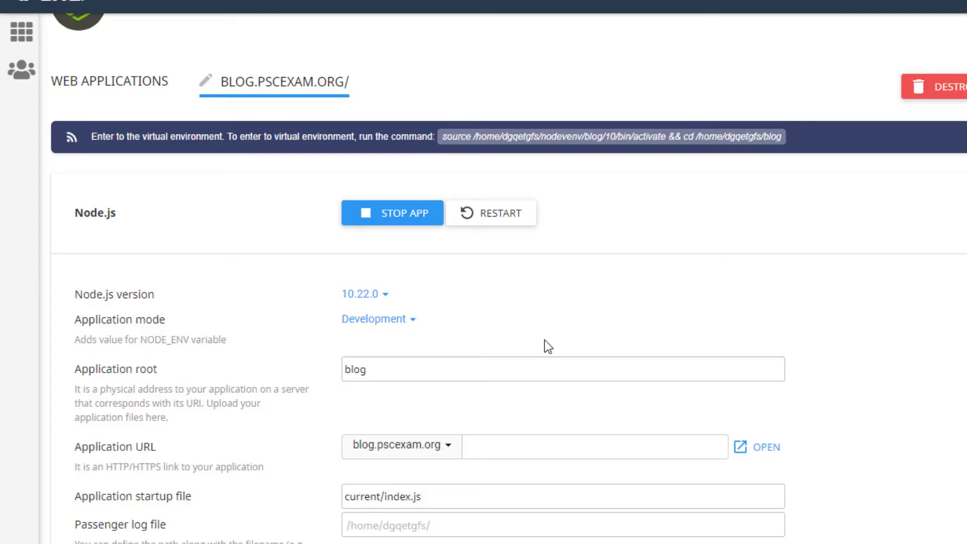
Step: Open the application URL blog.pscexam.org from the cPanel Node.js app settings and reload the site
scroll(697, 278, down, 3)
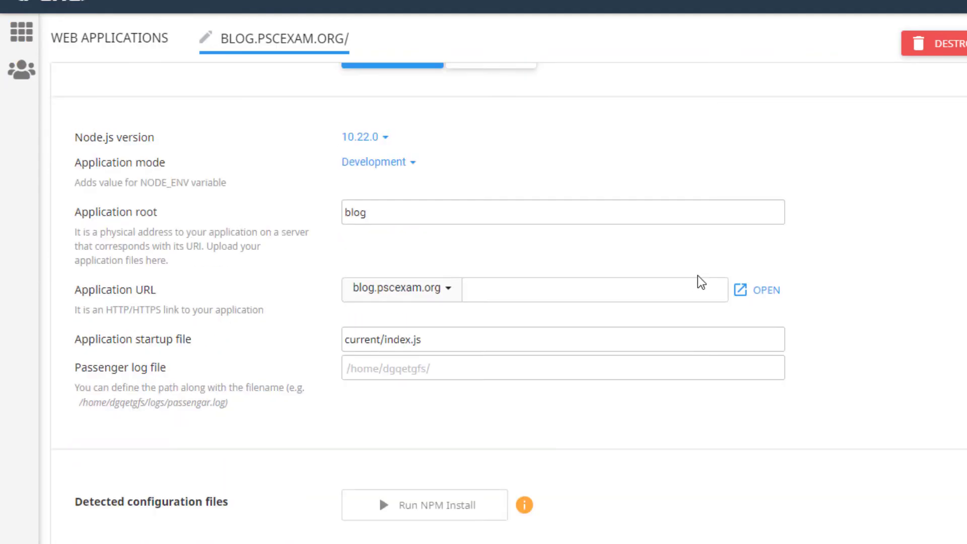
click(757, 291)
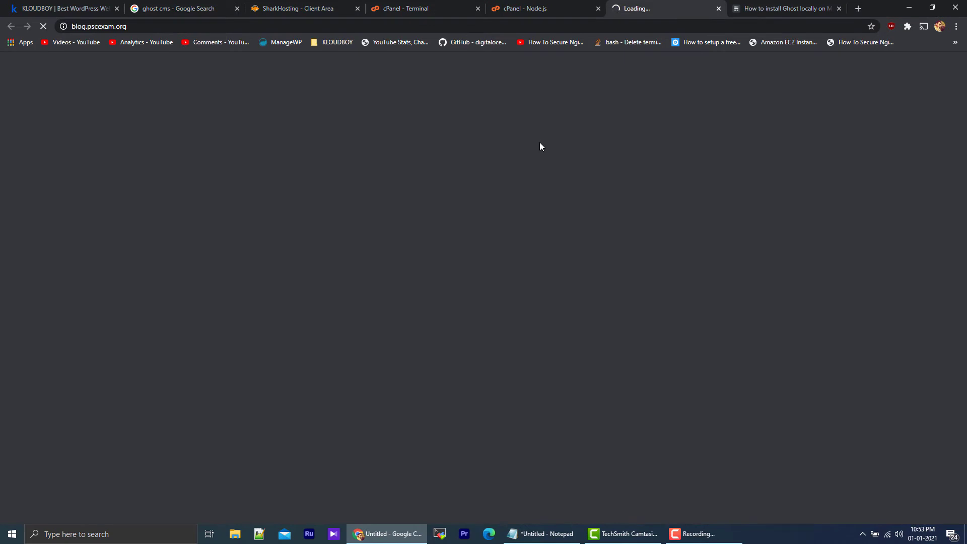
click(164, 29)
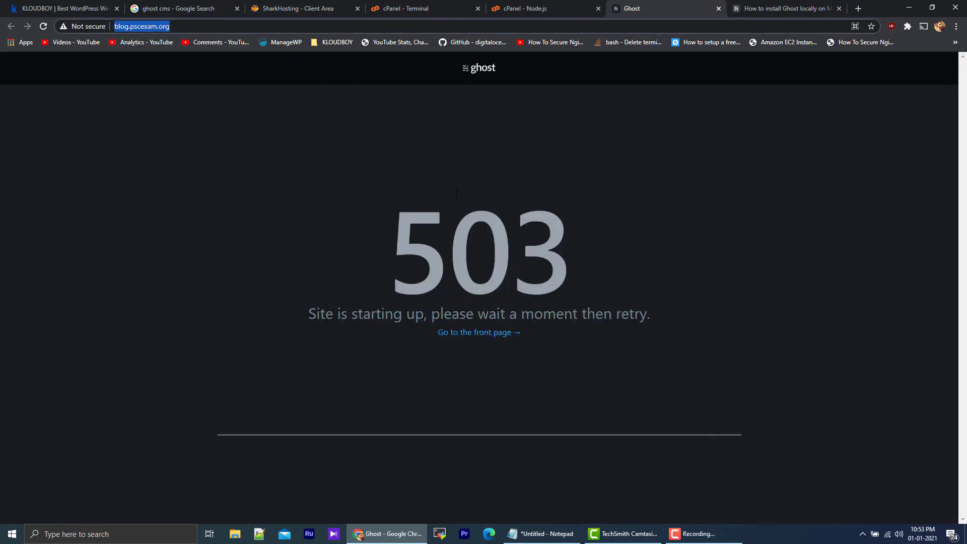
drag(310, 314, 511, 307)
click(647, 310)
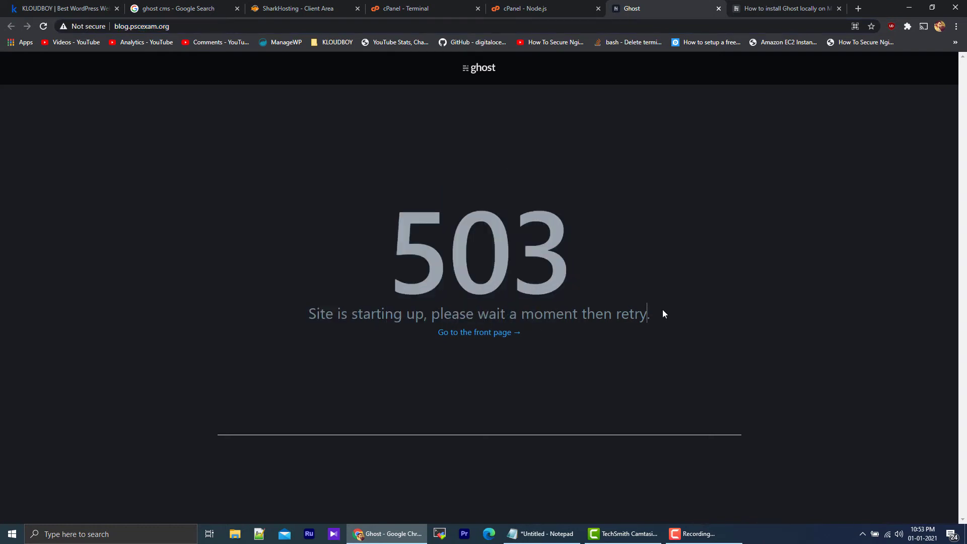
right_click(283, 134)
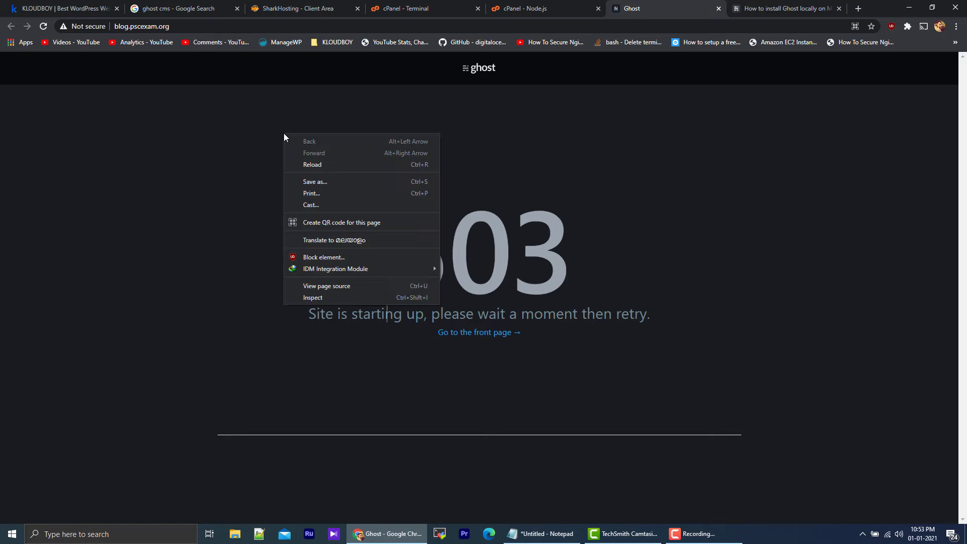
click(332, 165)
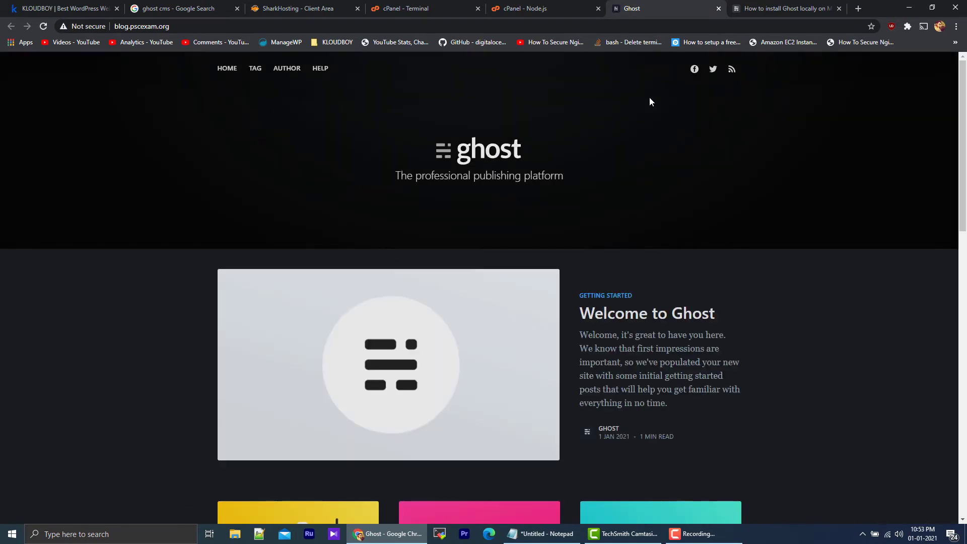
Step: Skim the new site's homepage and open the Ghost setup page at blog.pscexam.org/ghost
scroll(536, 176, down, 15)
scroll(536, 175, up, 15)
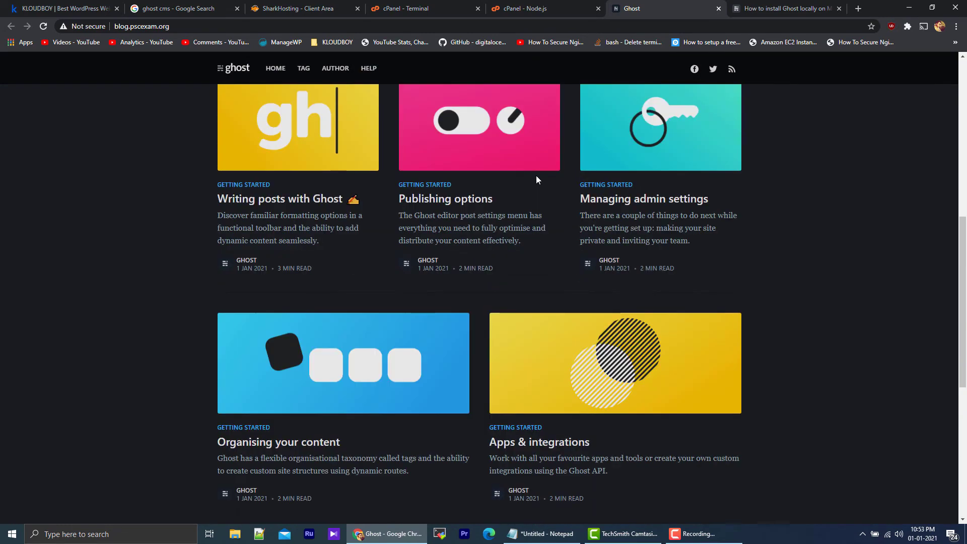
click(288, 26)
click(317, 25)
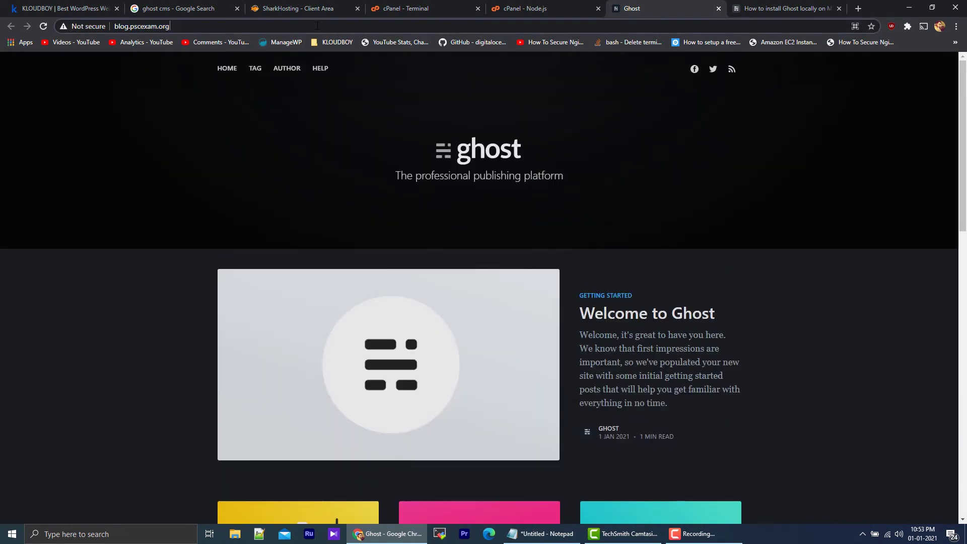
text(/ghost)
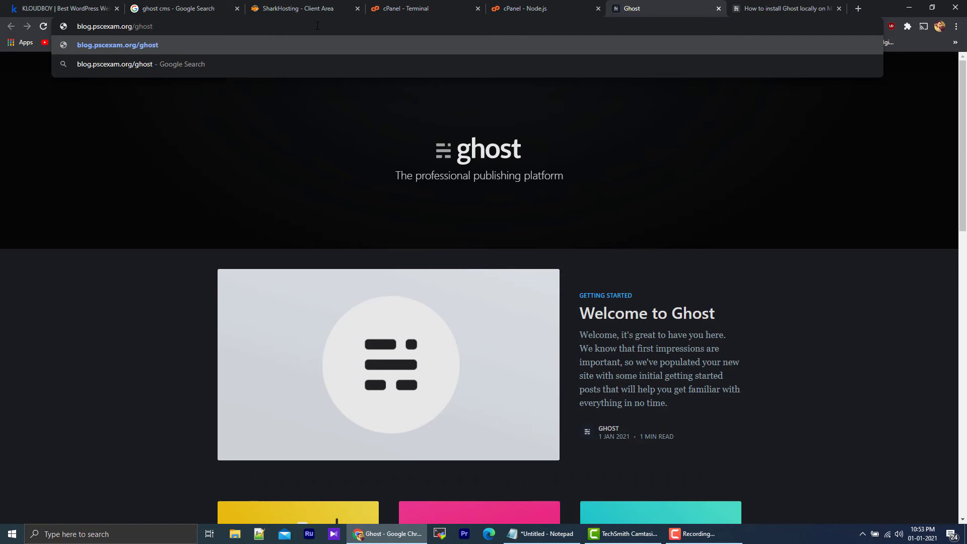
key(Return)
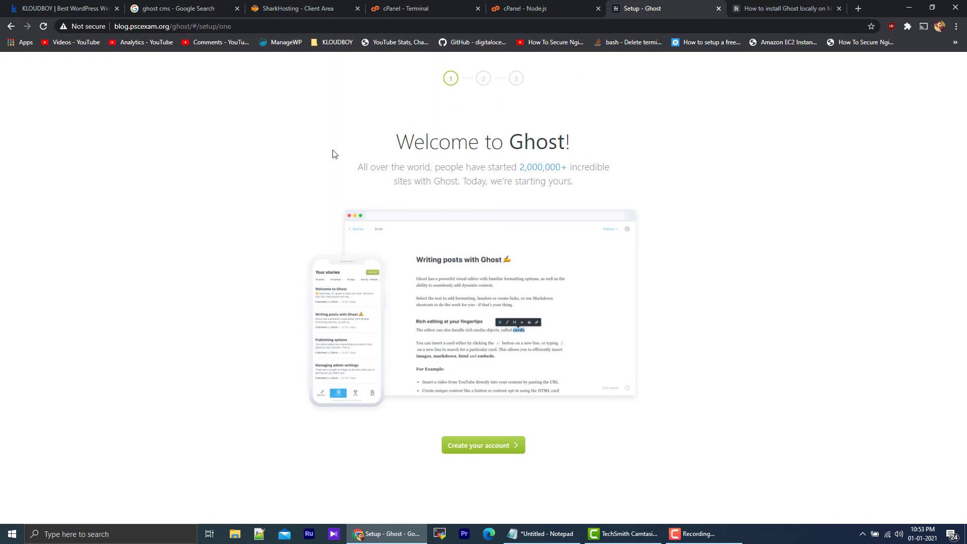
Step: Log in to the cPanel main page from the SharkHosting client area's product details
click(581, 4)
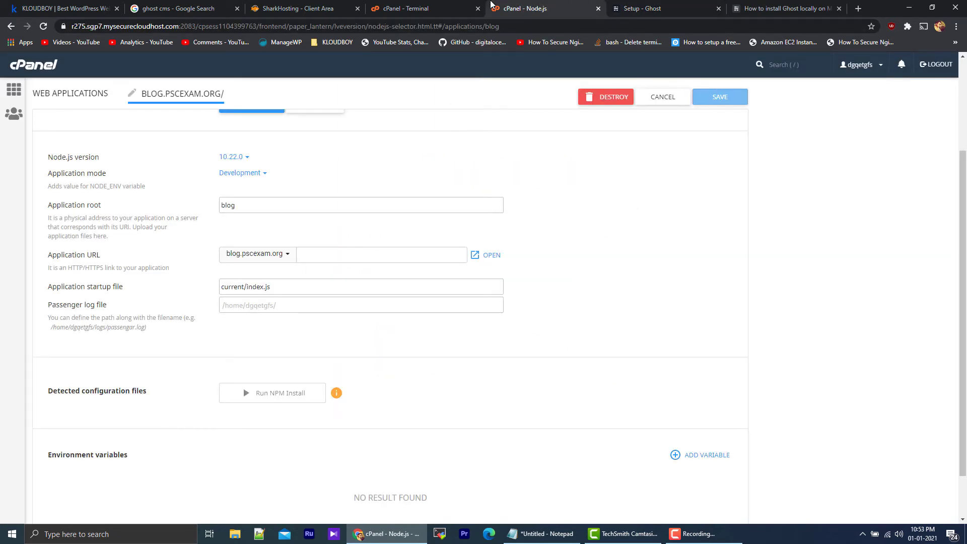
click(460, 5)
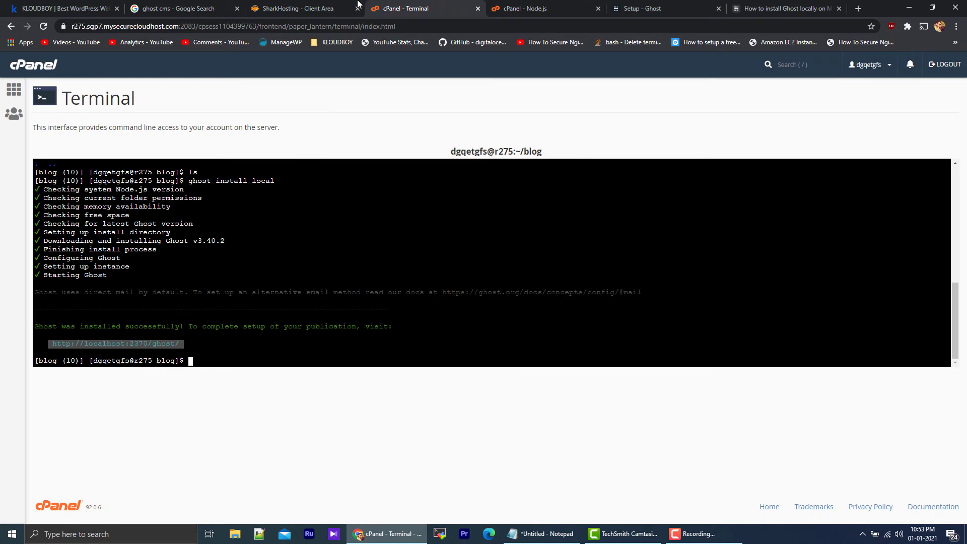
click(342, 5)
scroll(352, 262, down, 5)
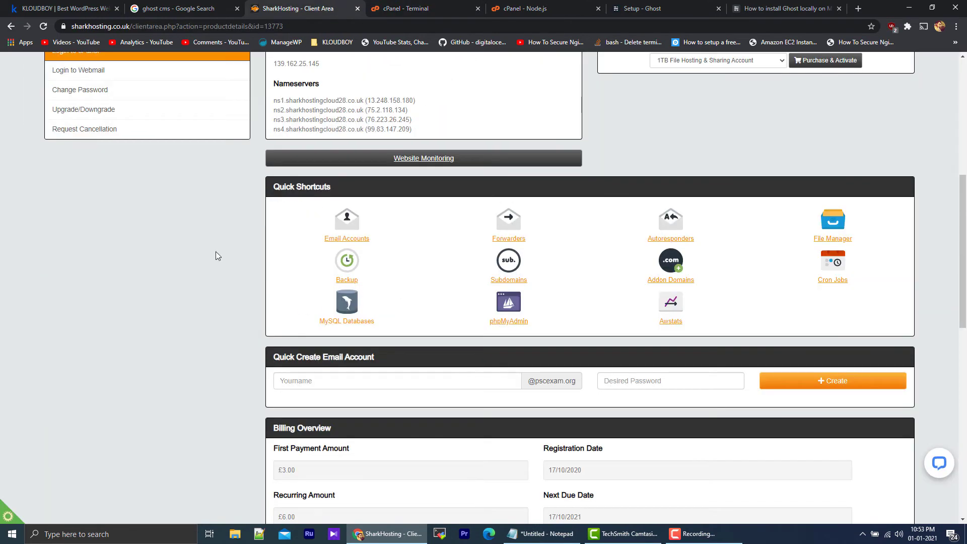
scroll(202, 227, up, 1)
click(117, 103)
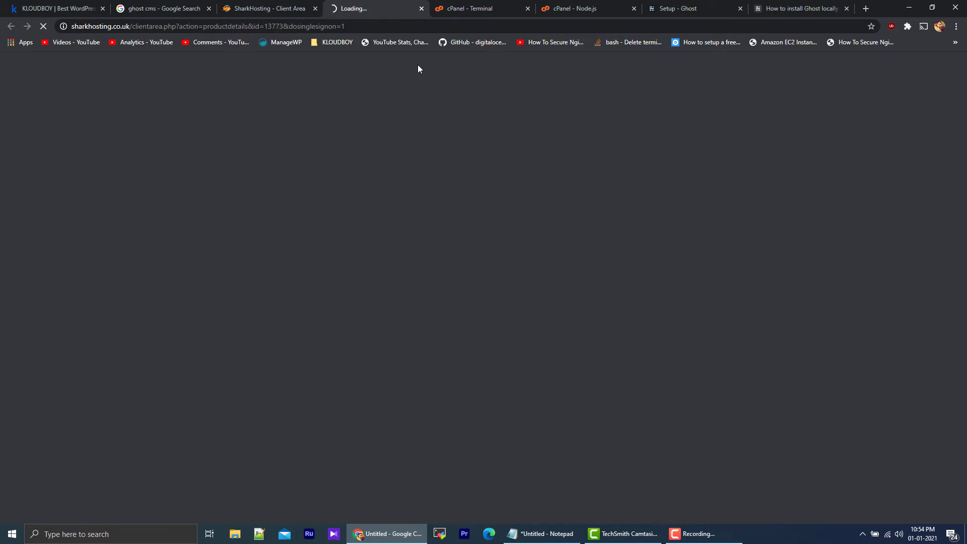
click(453, 5)
click(384, 2)
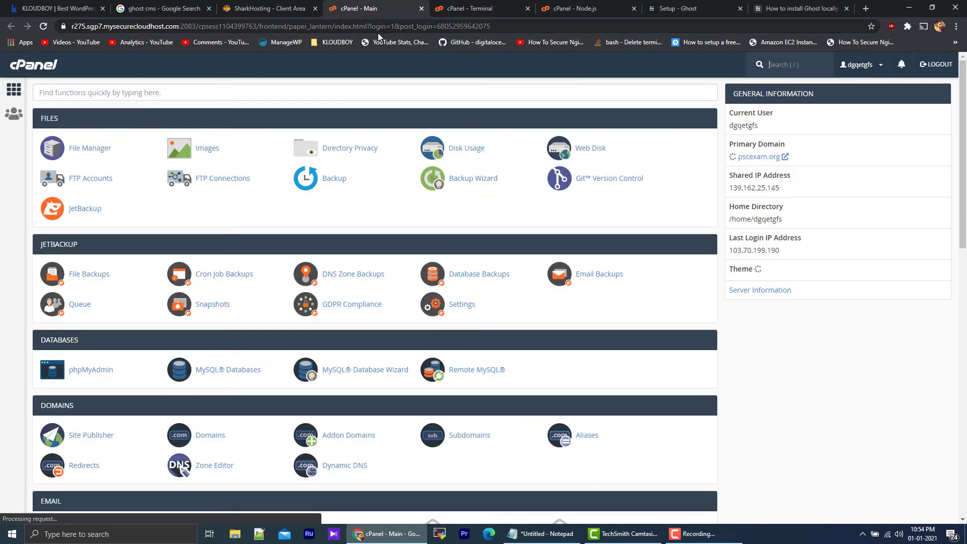
Step: Open config.development.json from the blog folder for editing in the cPanel File Manager
click(96, 150)
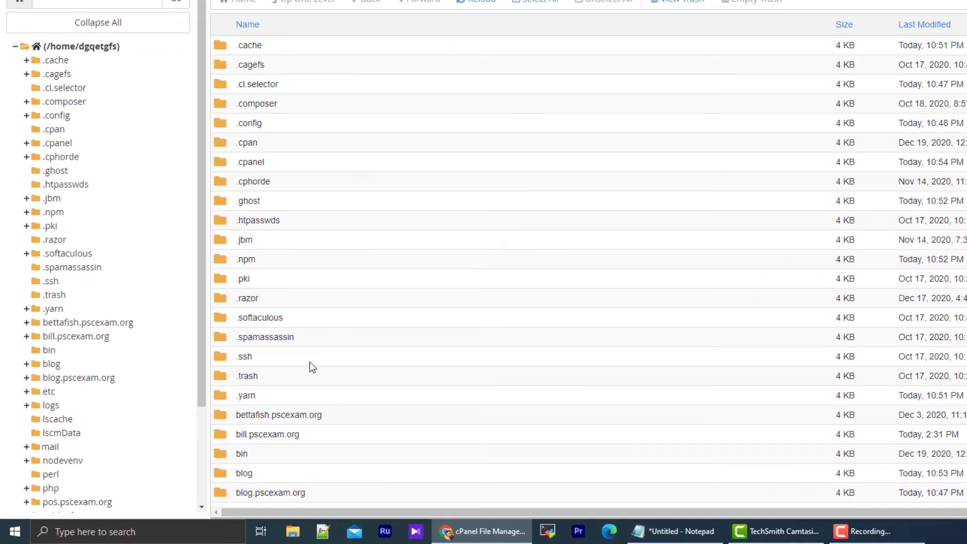
double_click(280, 473)
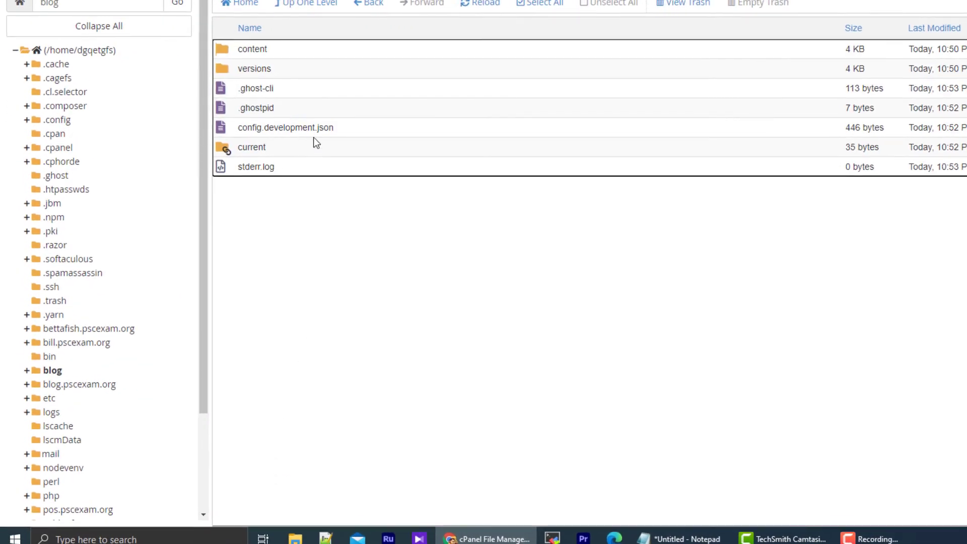
click(376, 173)
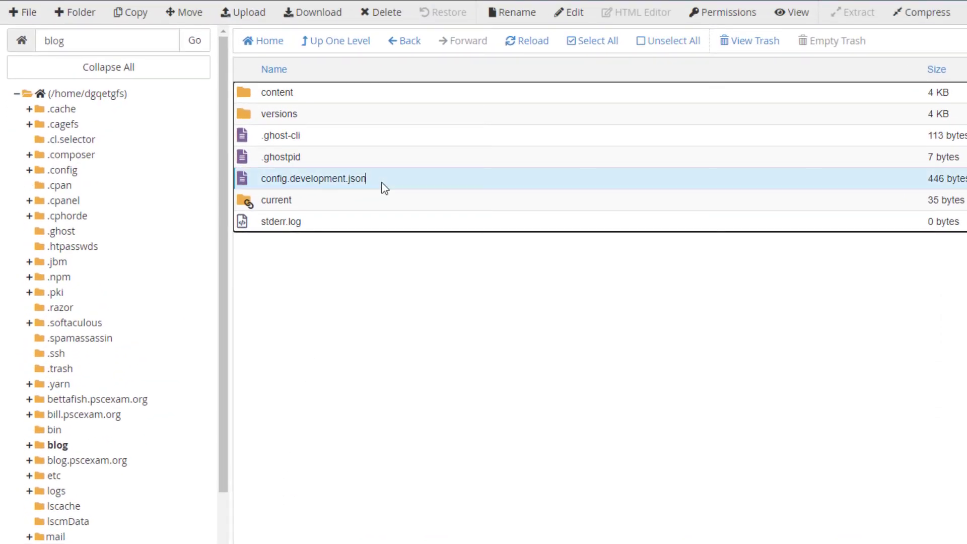
right_click(376, 172)
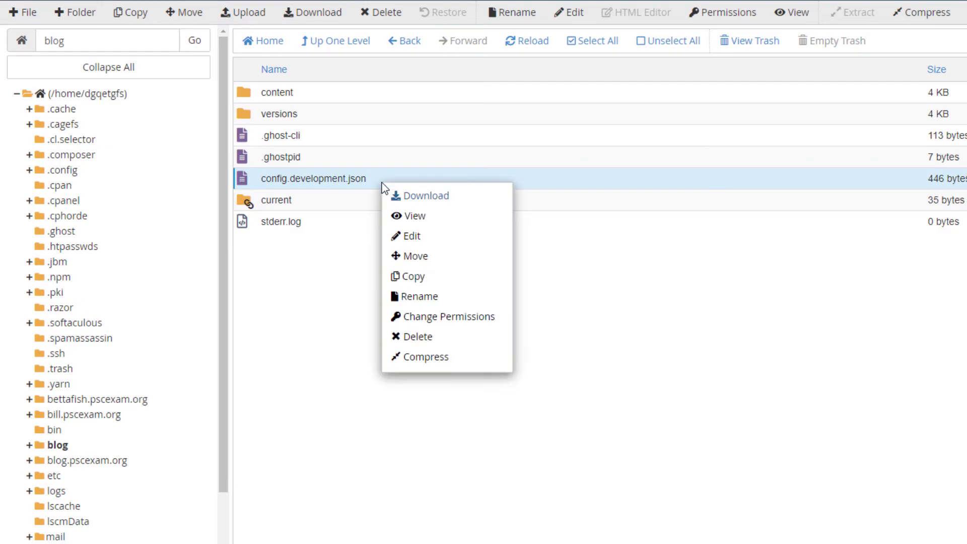
click(425, 236)
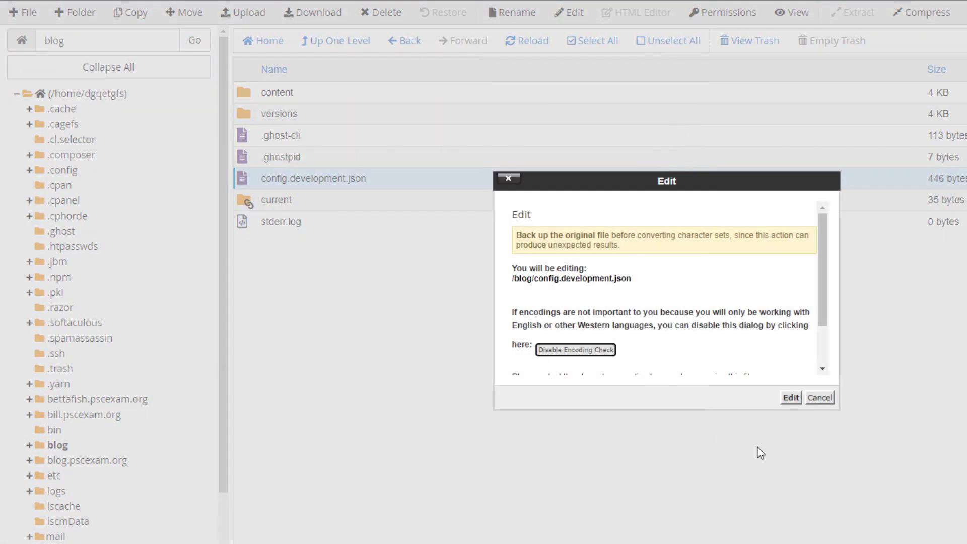
click(790, 398)
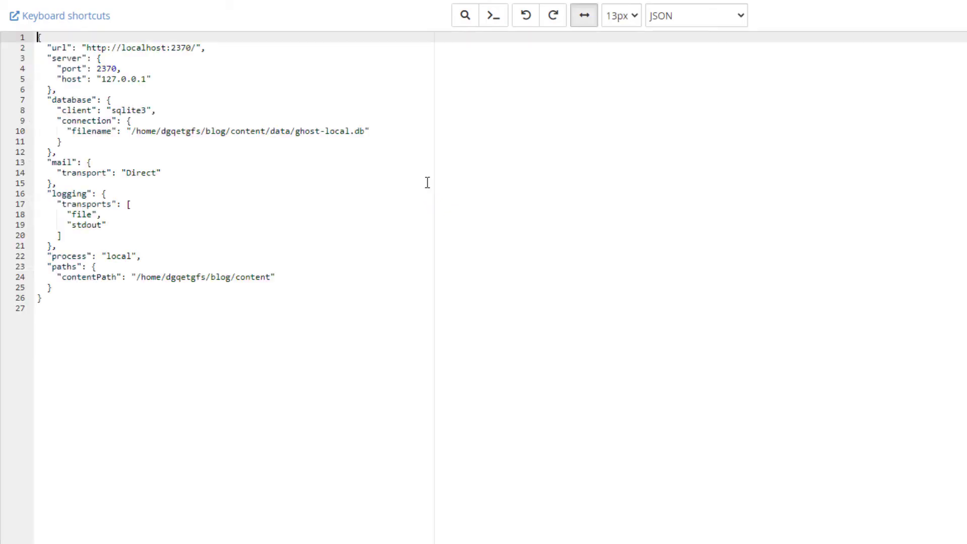
click(106, 47)
text(s)
drag(127, 47, 197, 47)
text(blog)
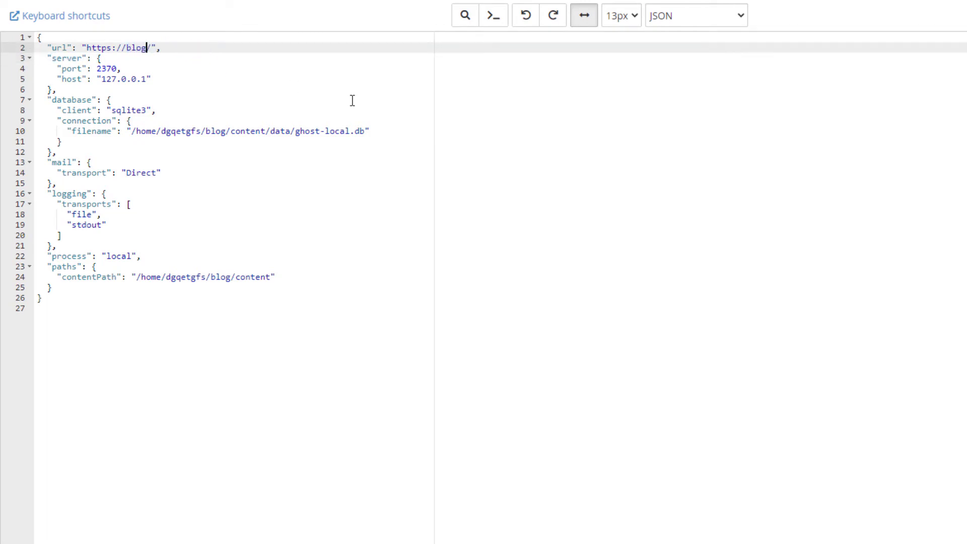
text(.pscexam.org)
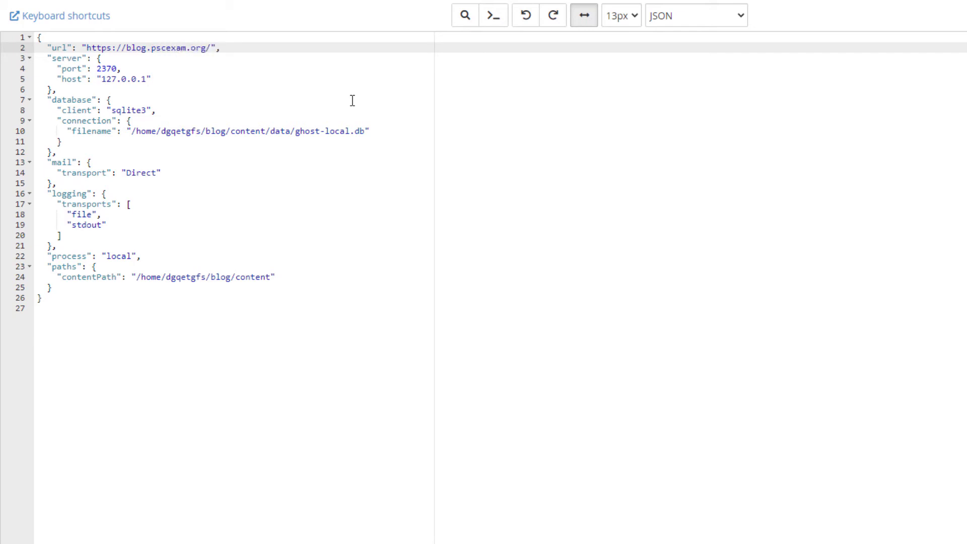
click(882, 64)
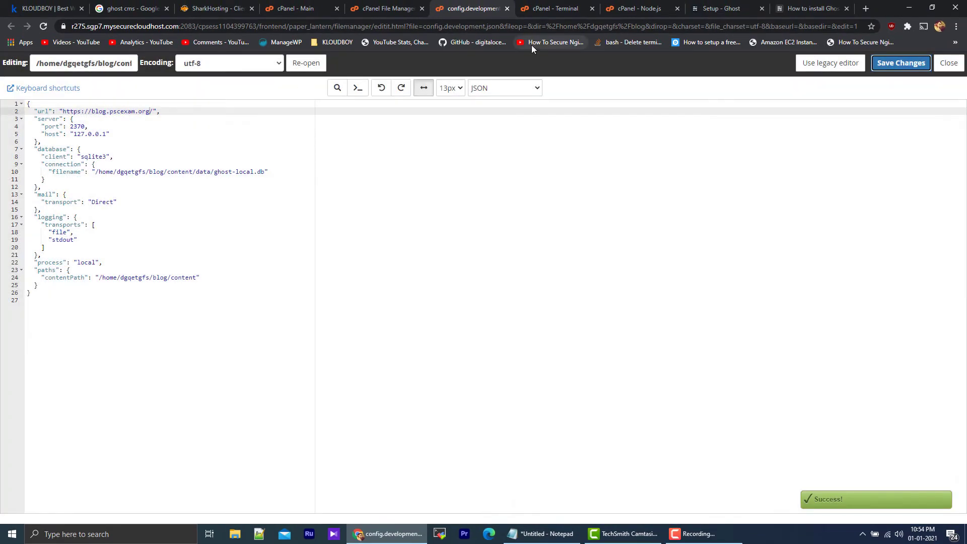
click(507, 9)
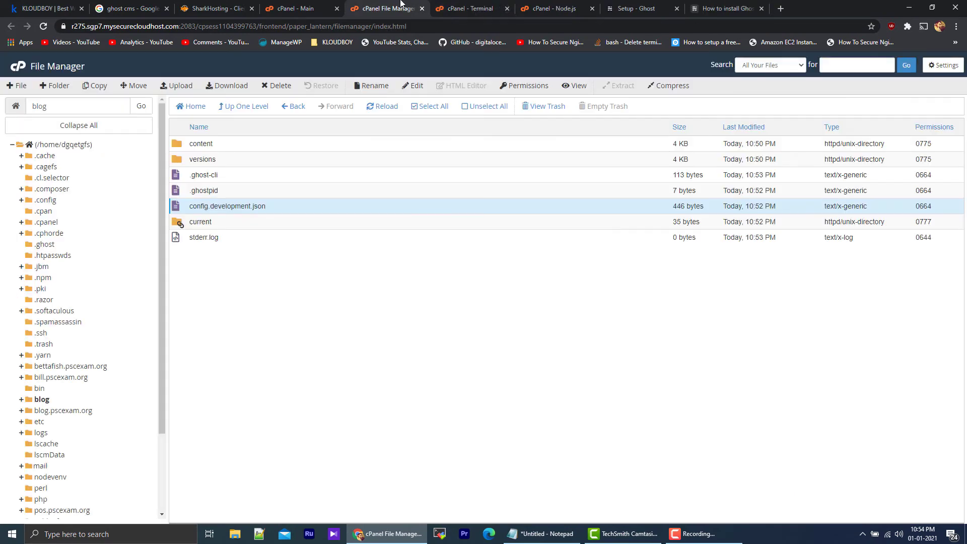
click(422, 9)
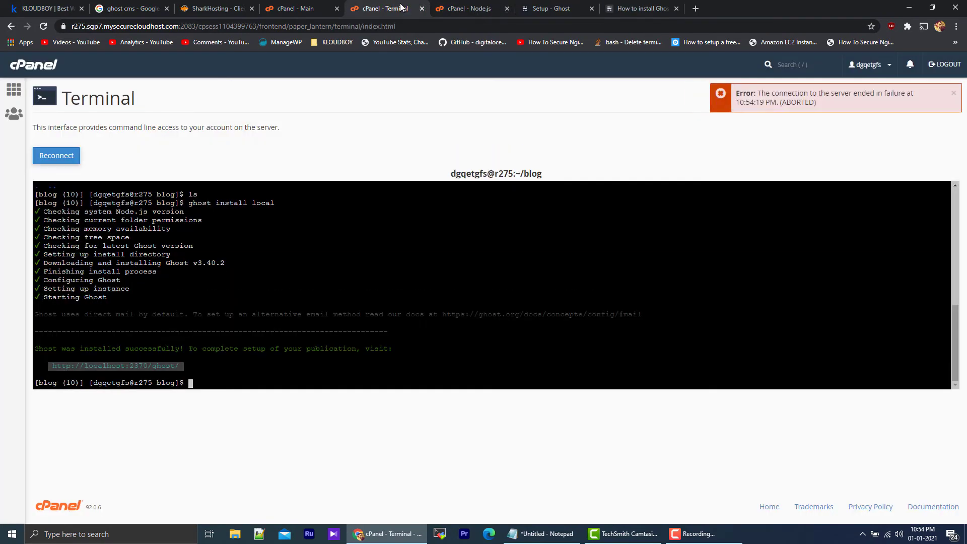
Step: Restart the blog.pscexam.org Node.js application in its cPanel settings
click(324, 5)
click(380, 6)
click(457, 6)
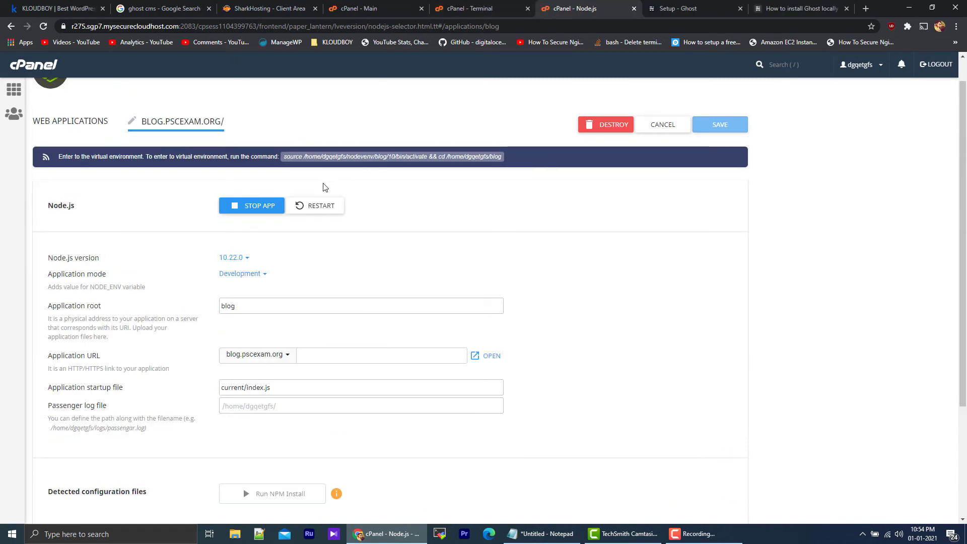
click(322, 206)
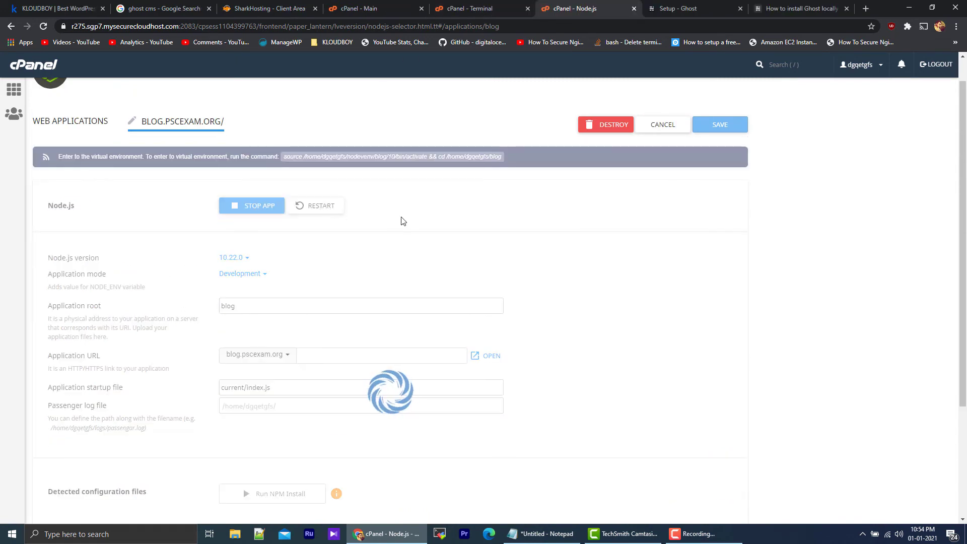
scroll(402, 221, down, 3)
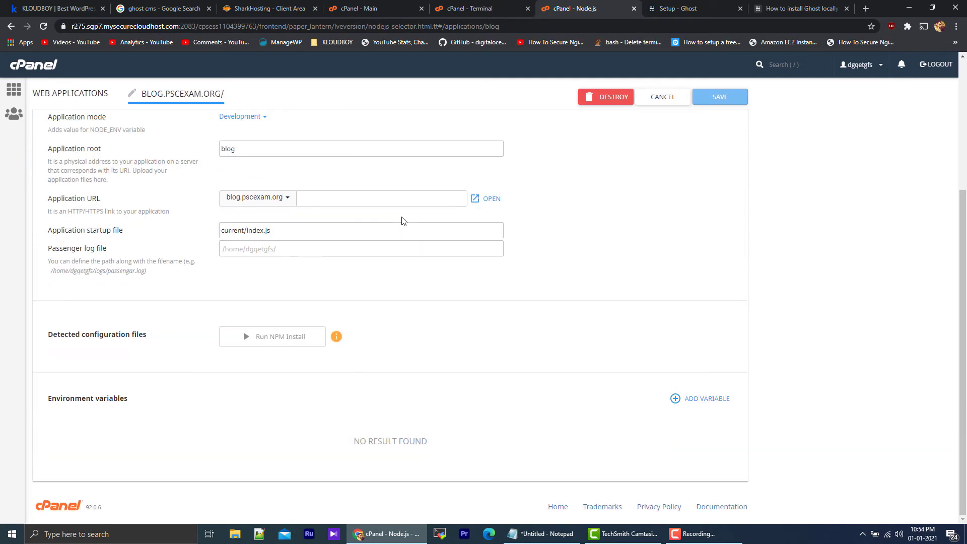
Step: Load the root address blog.pscexam.org instead of the setup page and reload the site
click(662, 7)
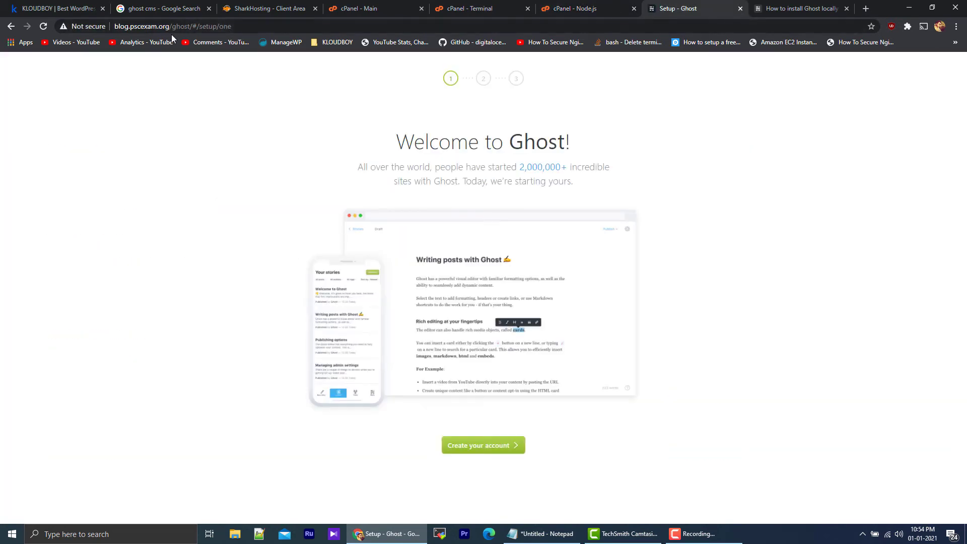
drag(173, 25, 640, 27)
key(BackSpace)
key(Return)
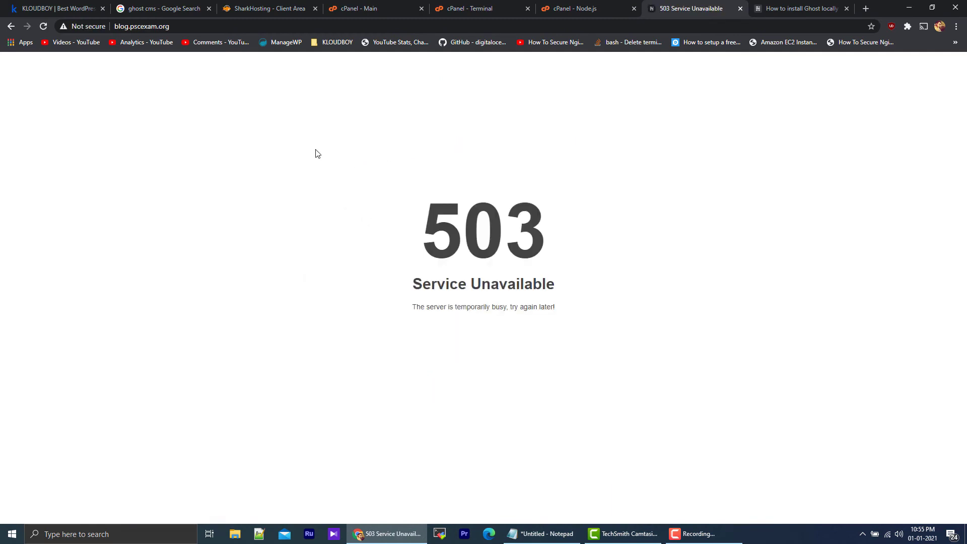
click(186, 27)
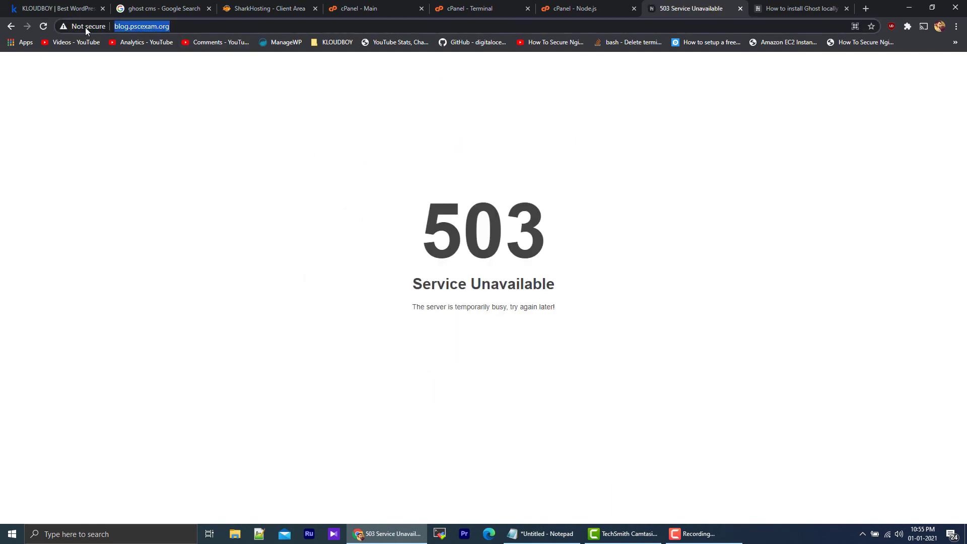
click(43, 26)
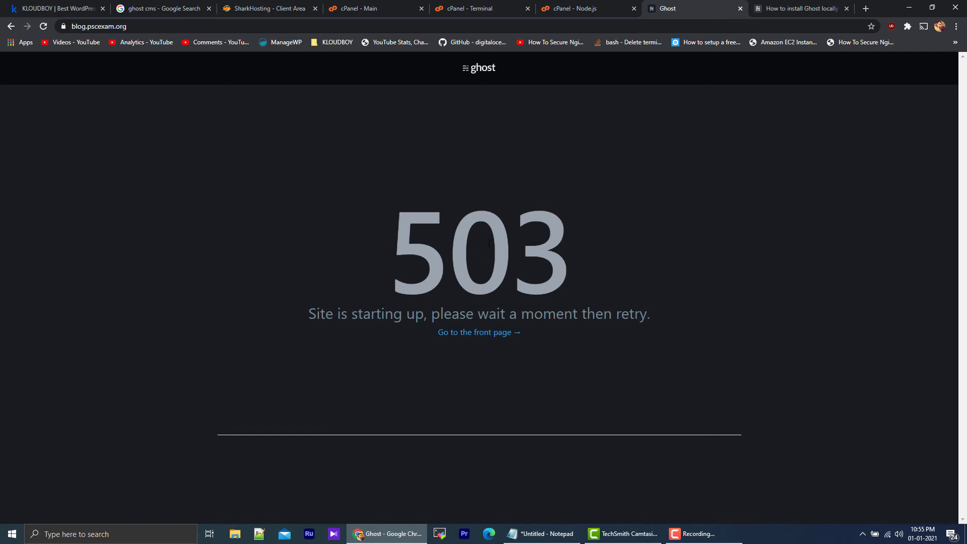
right_click(479, 106)
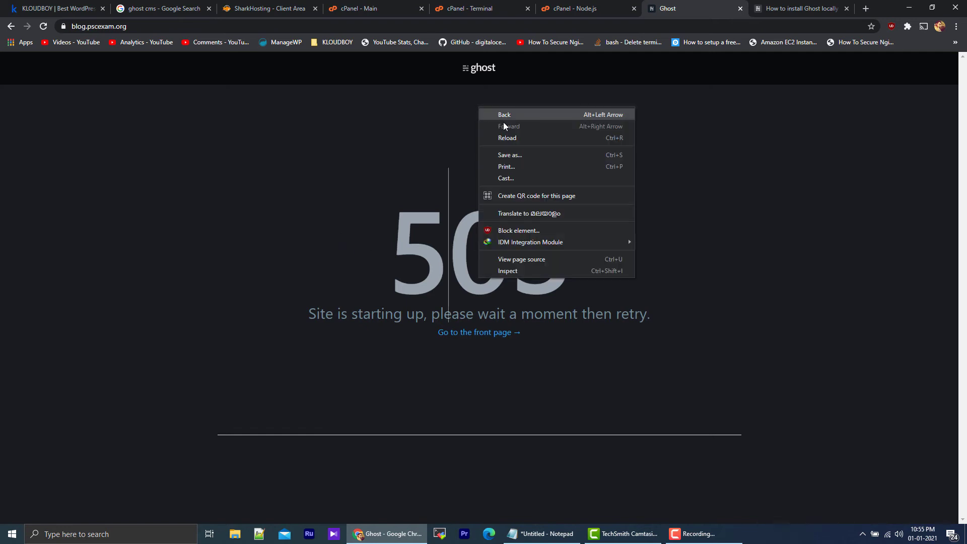
click(523, 138)
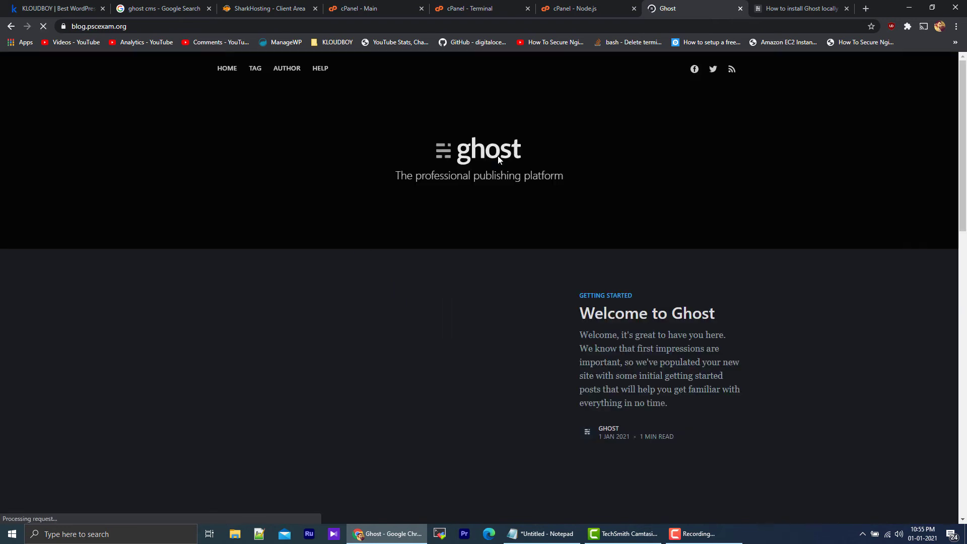
Step: Check the full address and the connection security details of blog.pscexam.org
click(318, 26)
click(318, 26)
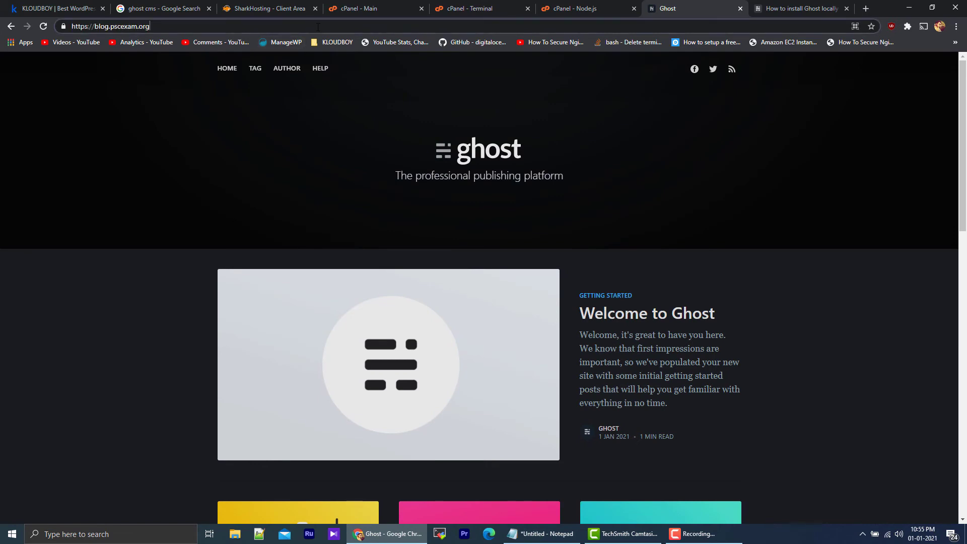
click(64, 26)
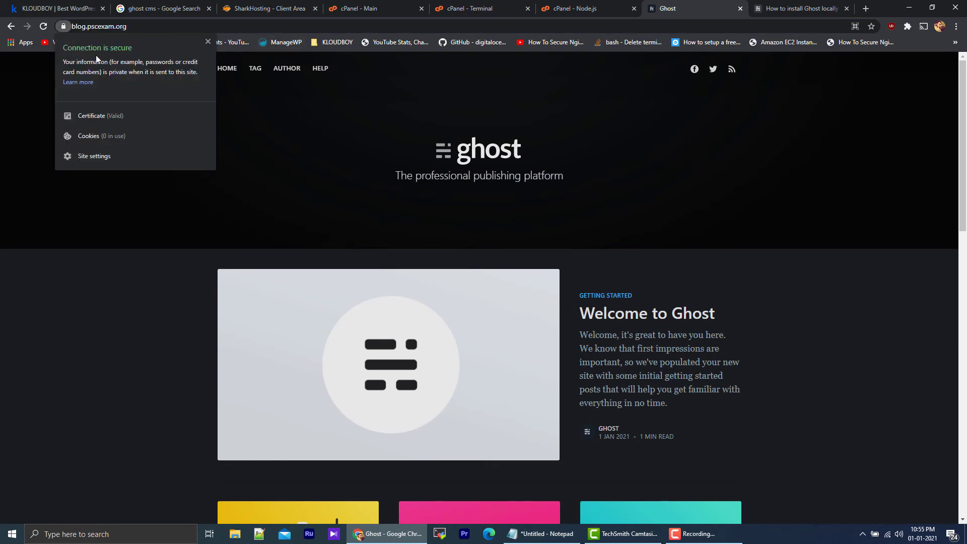
Step: Enable Force HTTPS Redirect for blog.pscexam.org in the cPanel Domains list
click(559, 8)
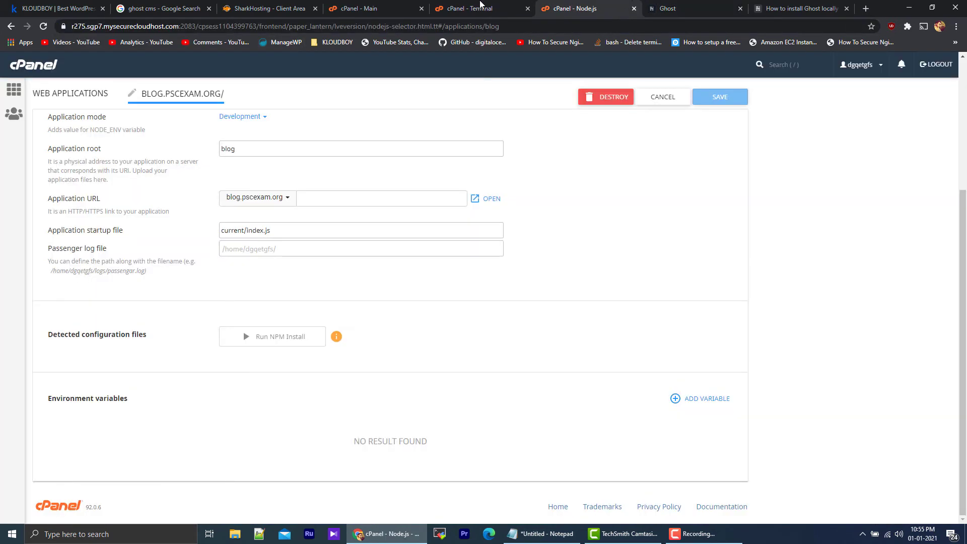
click(479, 6)
click(359, 8)
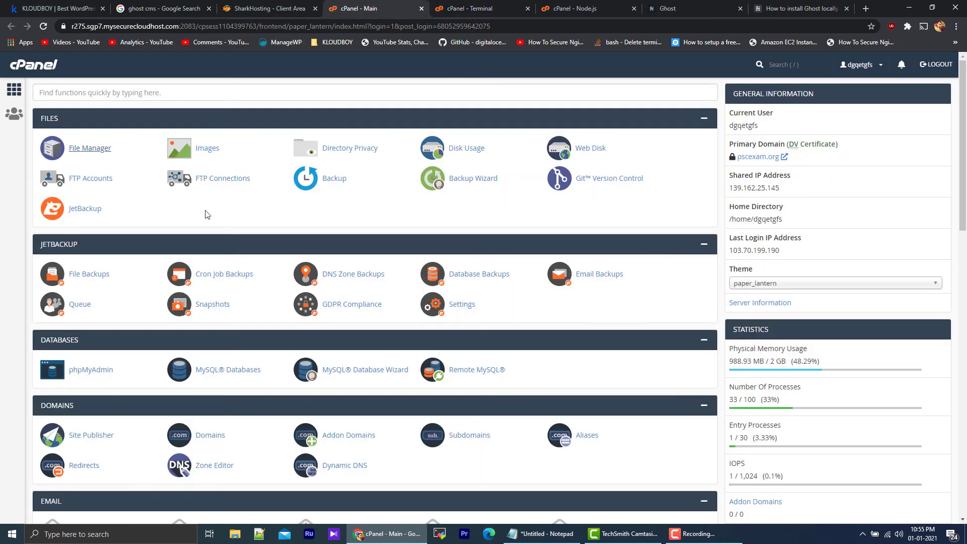
scroll(255, 244, down, 2)
click(210, 334)
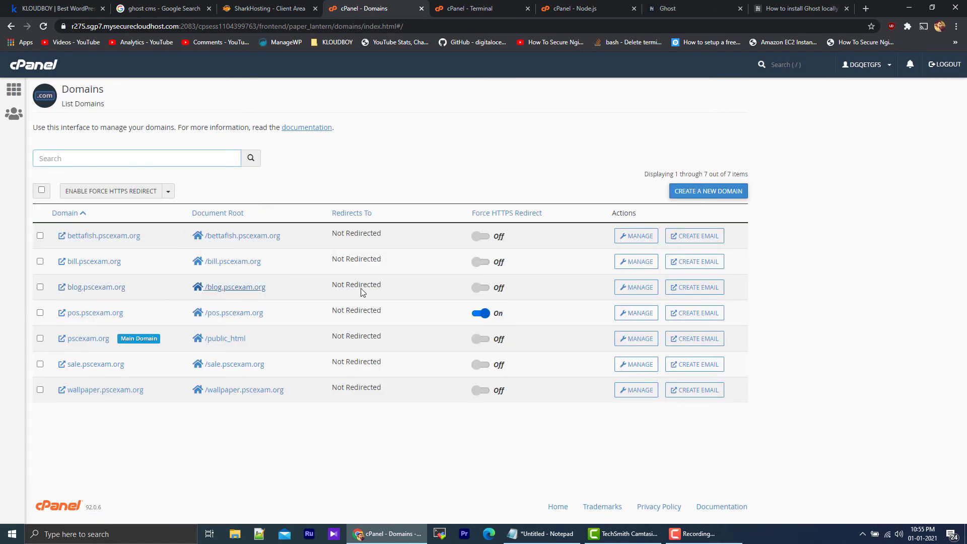
click(481, 289)
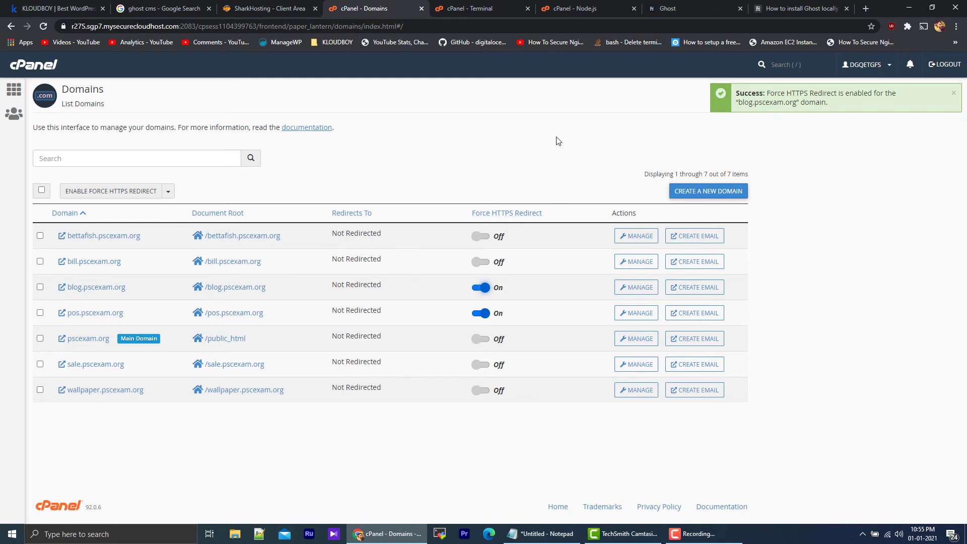
click(665, 8)
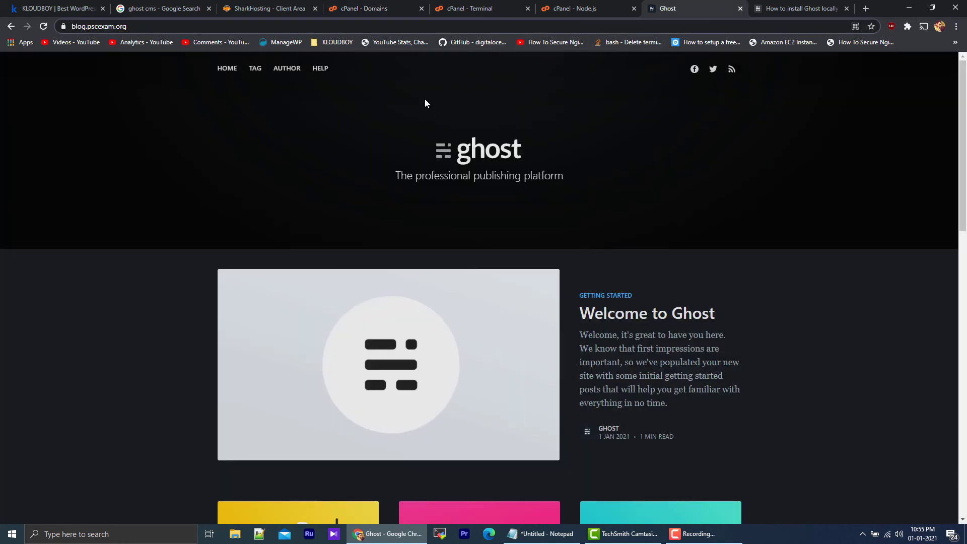
scroll(410, 166, down, 5)
scroll(410, 167, up, 5)
click(328, 25)
text(//)
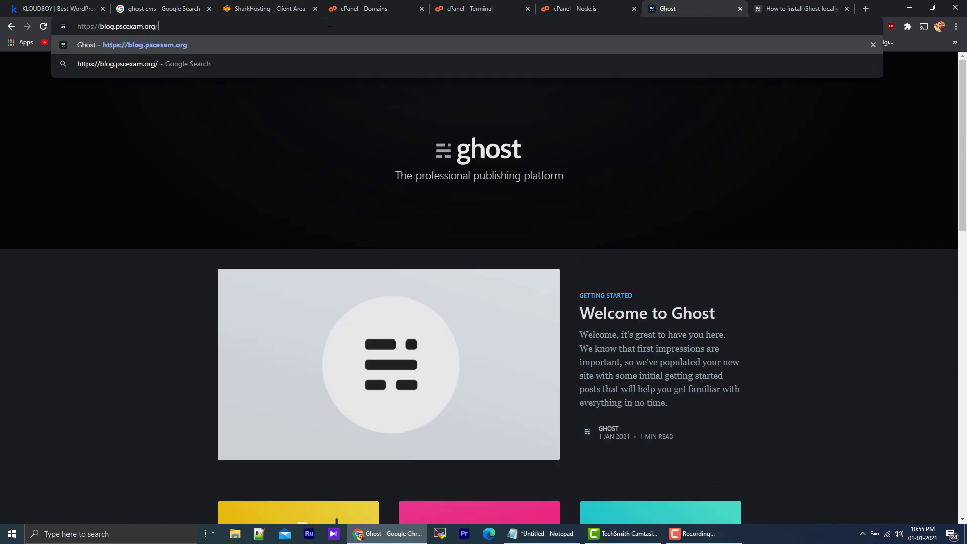
text(ghost)
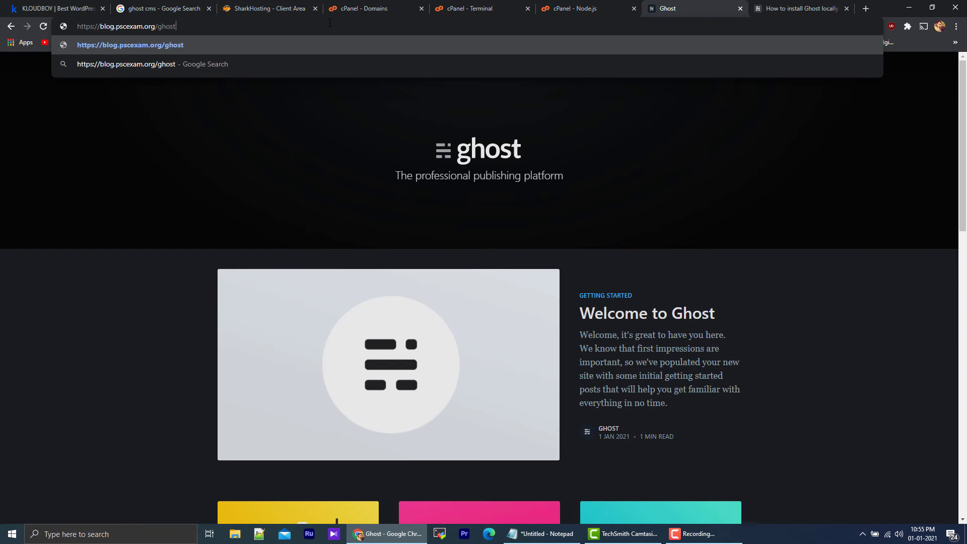
key(Return)
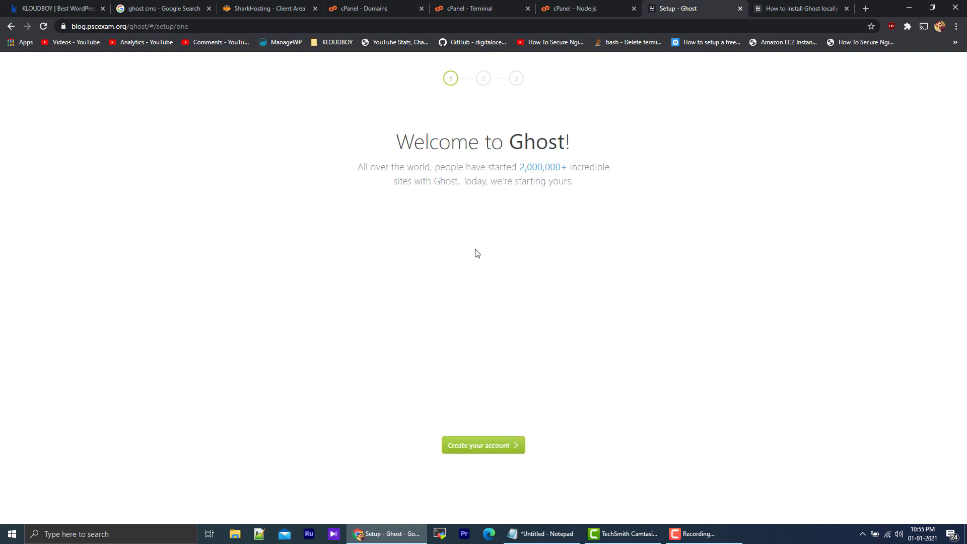
Step: Start creating the Ghost account with site title "Psc Blog" and enter the owner's full name, e-mail address and account password
click(500, 446)
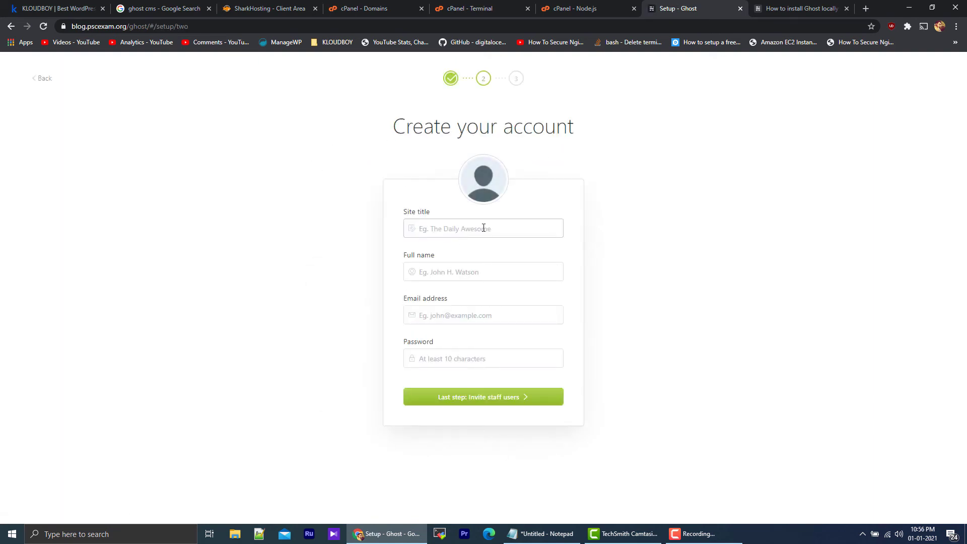
text(Psc Blog)
key(Tab)
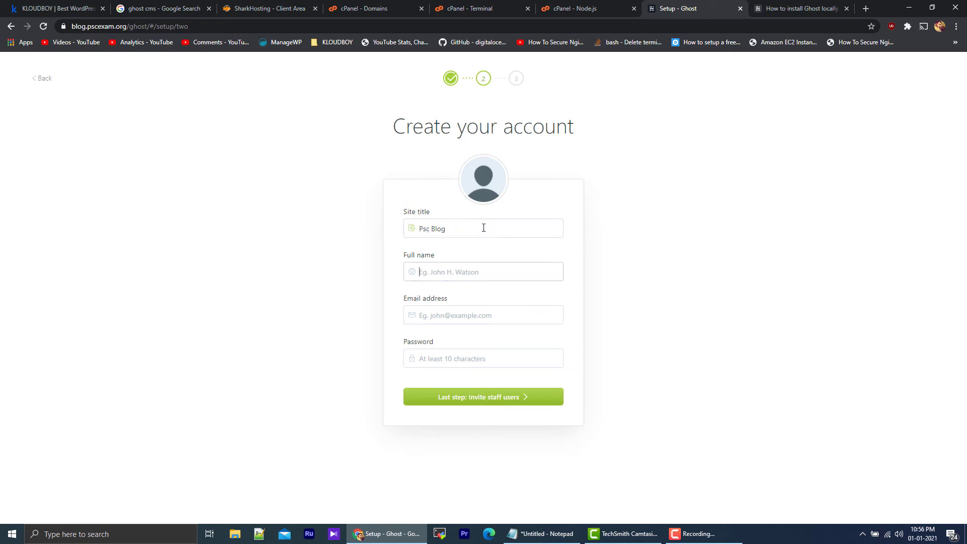
key(Tab)
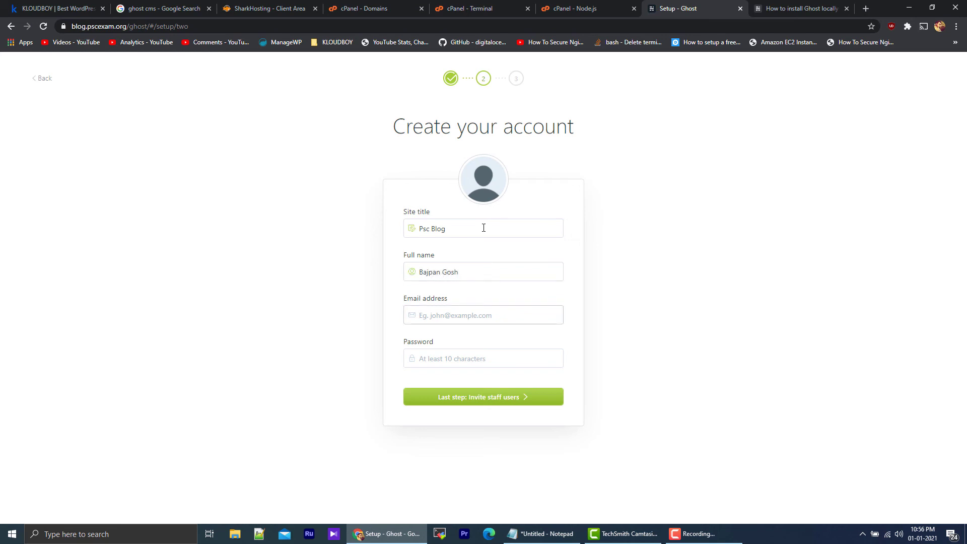
key(Tab)
text(*)
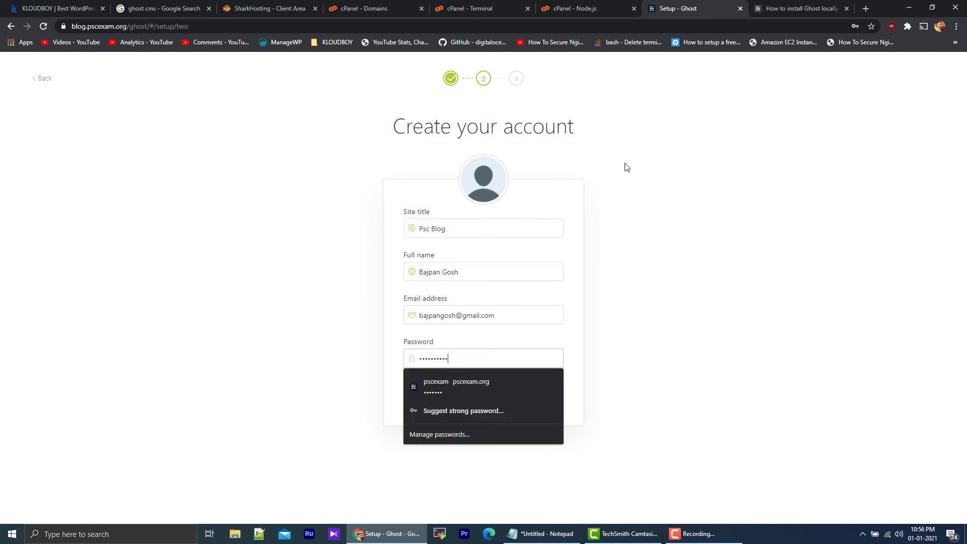
click(625, 273)
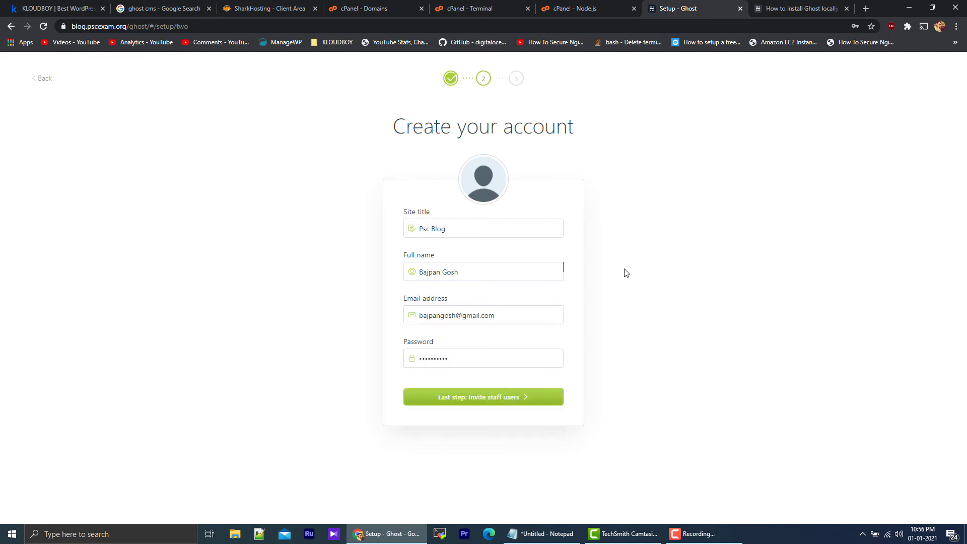
Step: Complete the Ghost setup without inviting staff users and decline saving the password in the browser
click(502, 399)
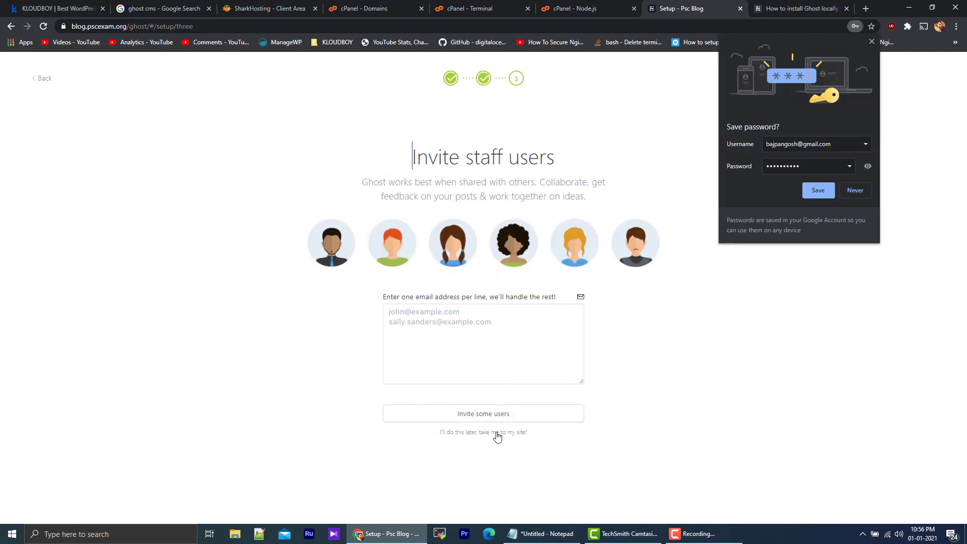
click(497, 436)
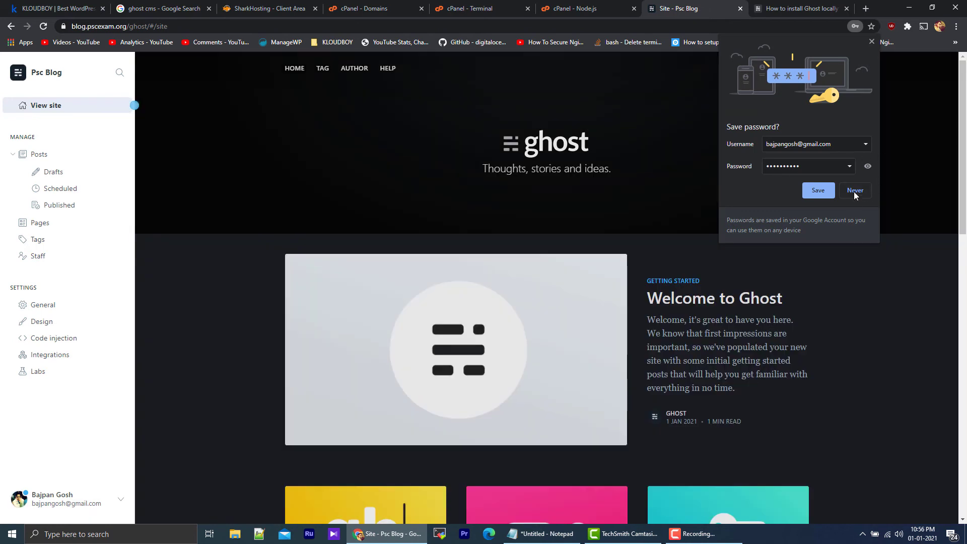
click(855, 191)
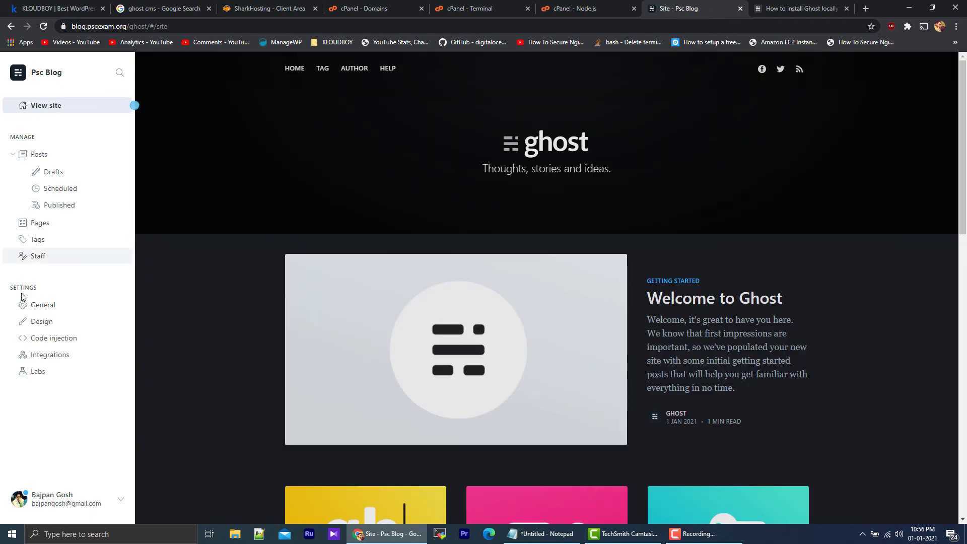
Step: Look through the Ghost General, Design, Code injection and Integrations settings and the owner's staff profile
click(37, 308)
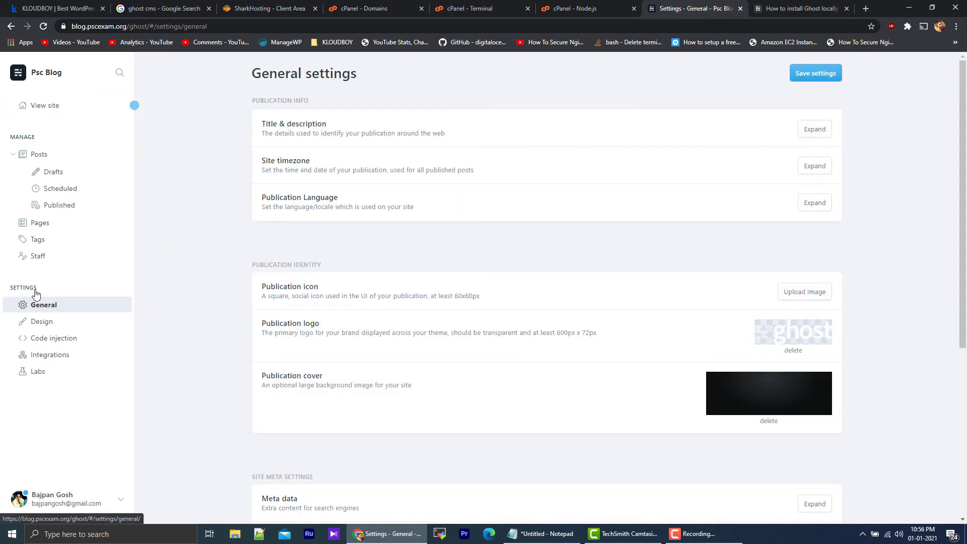
click(81, 327)
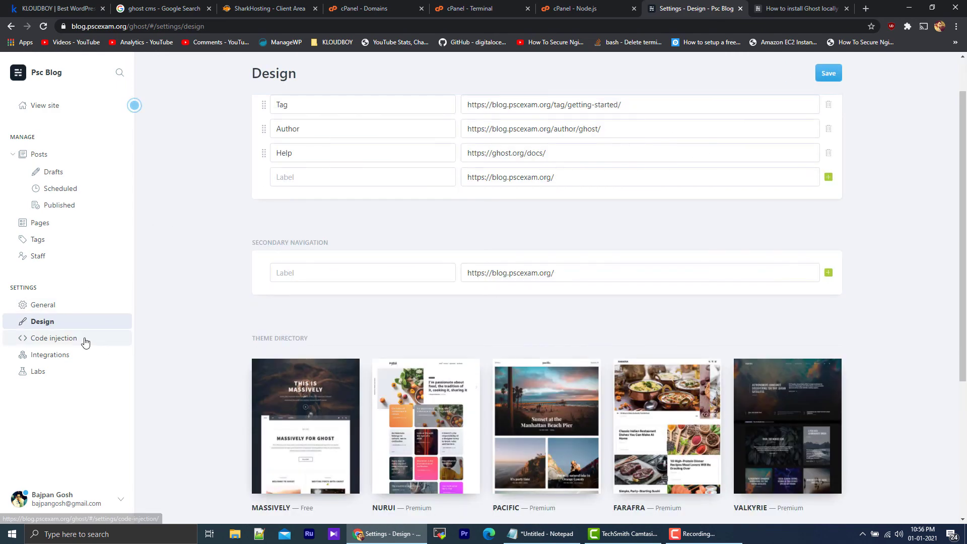
click(71, 339)
click(63, 355)
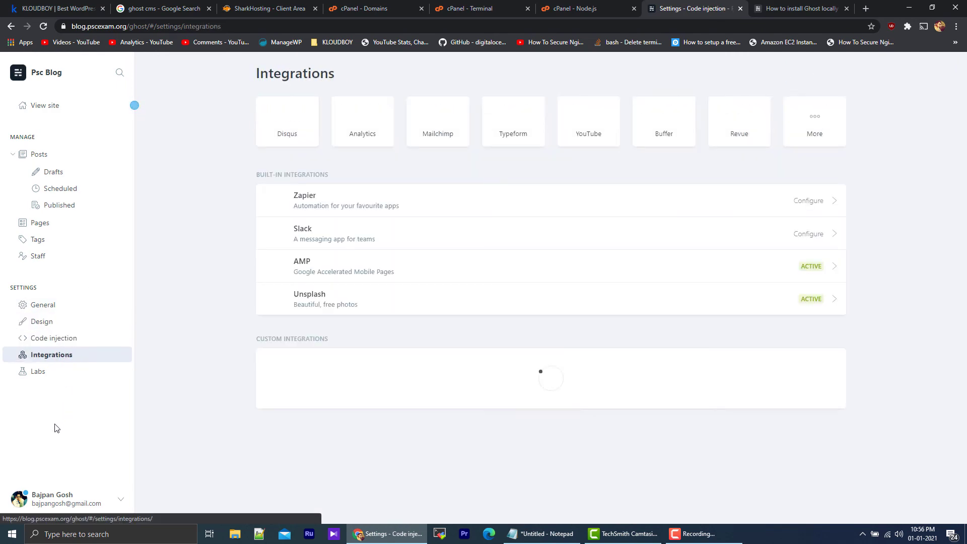
click(57, 498)
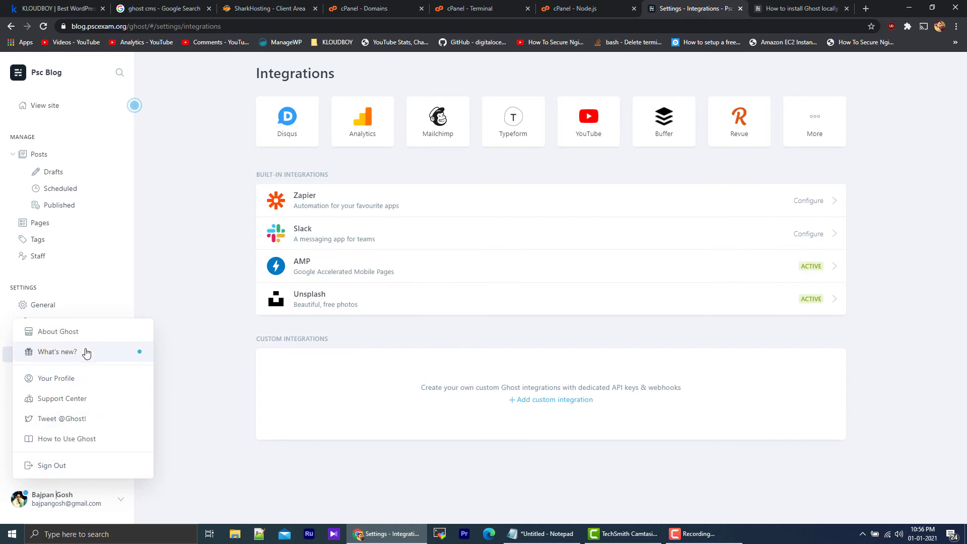
click(76, 377)
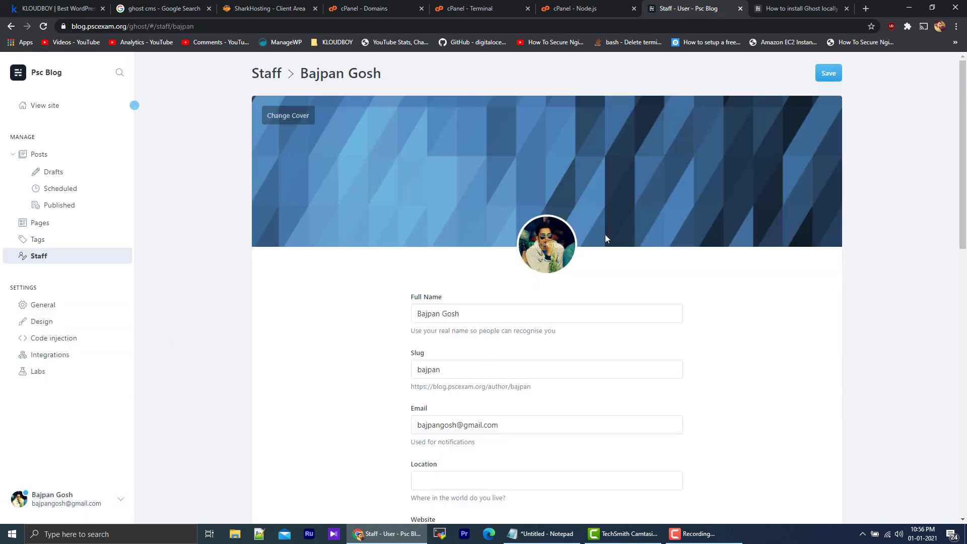
scroll(557, 237, down, 9)
scroll(572, 278, up, 9)
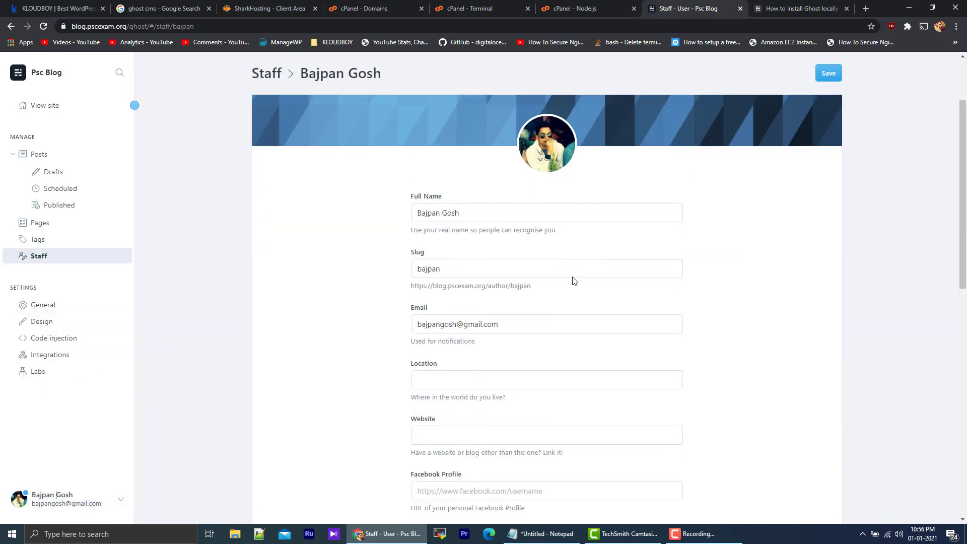
Step: Return to the site preview and load the public root address blog.pscexam.org instead of the admin page
click(24, 107)
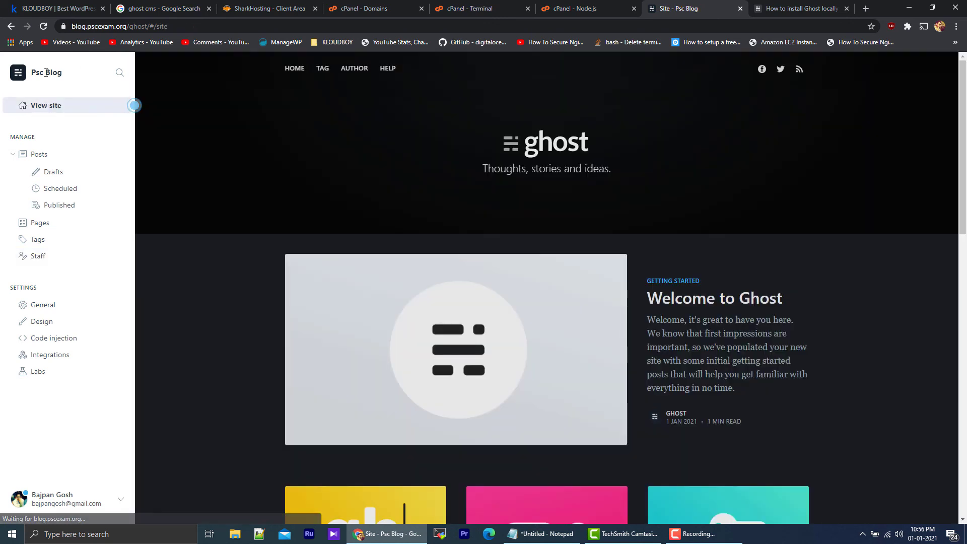
drag(127, 27, 242, 25)
key(BackSpace)
key(Return)
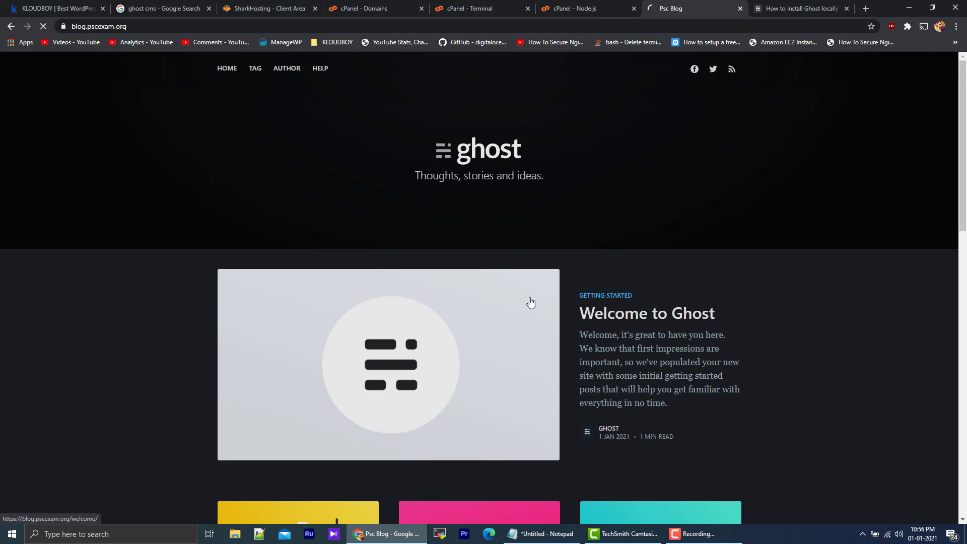
Step: View the posts "Welcome to Ghost" and "Organising your content" on the public blog, returning to the home page after each
click(530, 301)
click(235, 70)
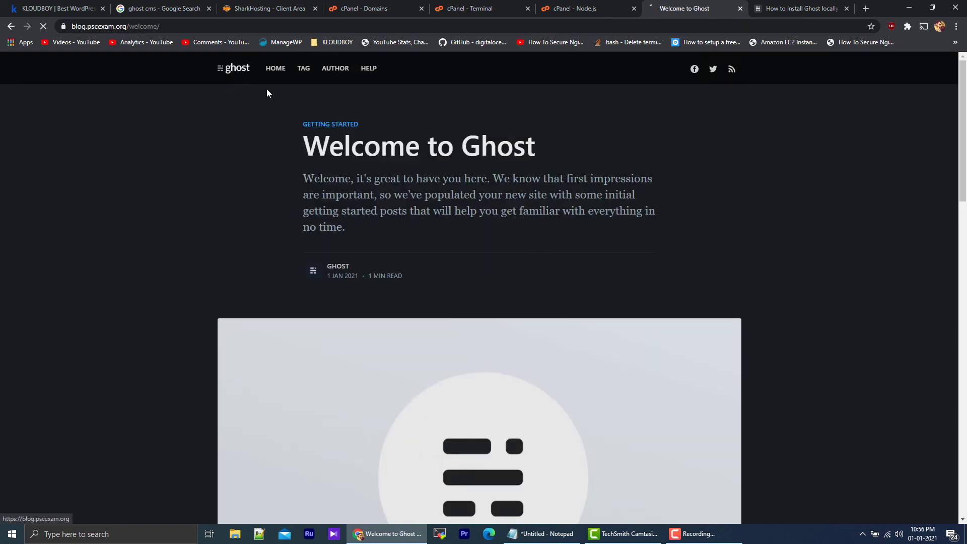
scroll(554, 239, down, 13)
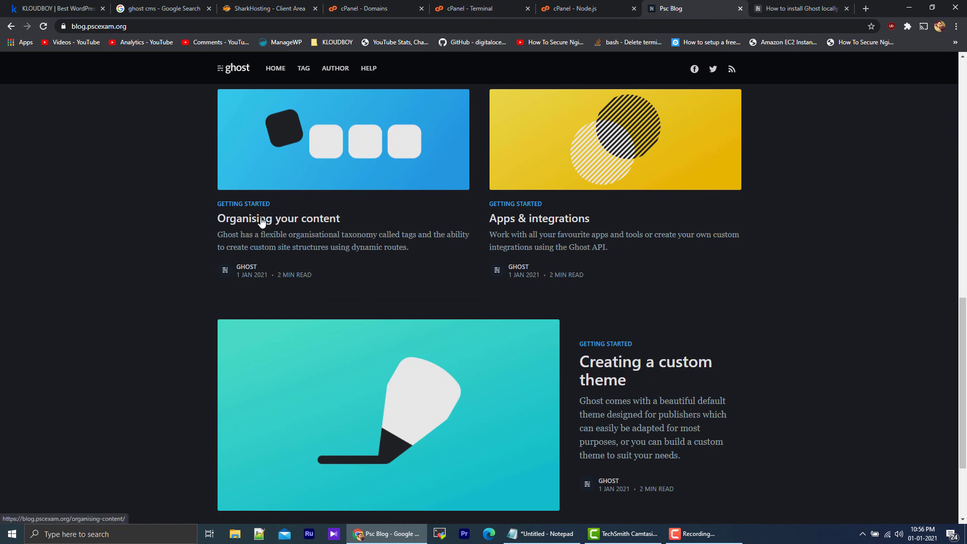
click(261, 221)
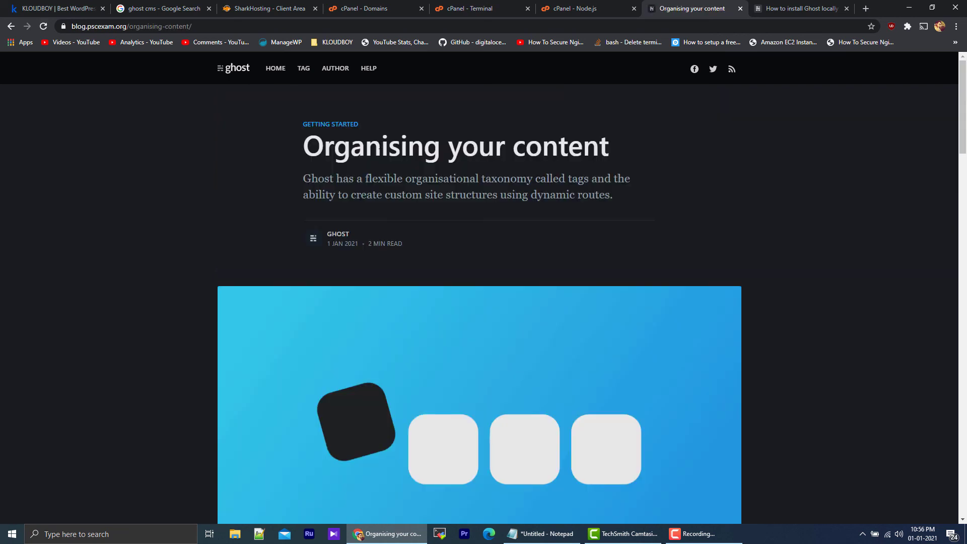
click(245, 71)
click(244, 30)
key(ctrl+c)
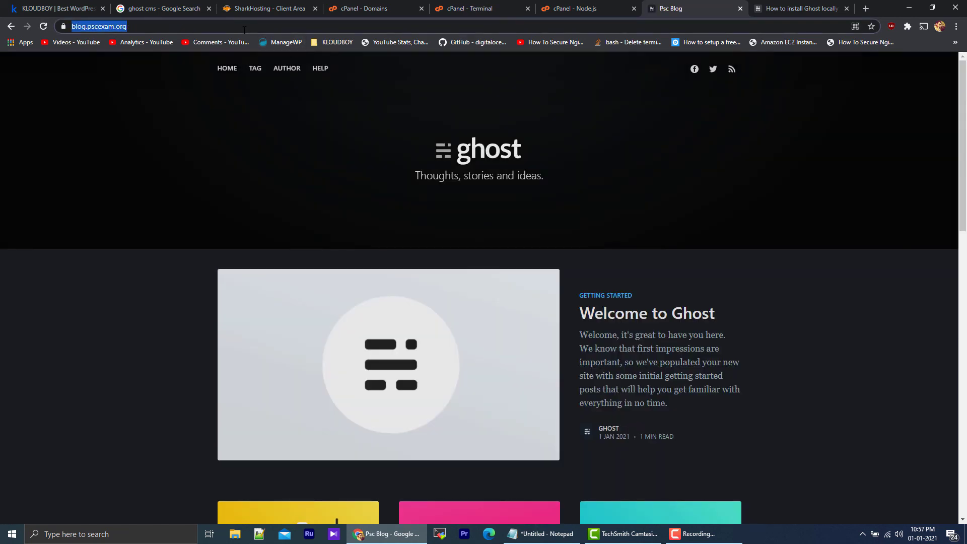
click(769, 5)
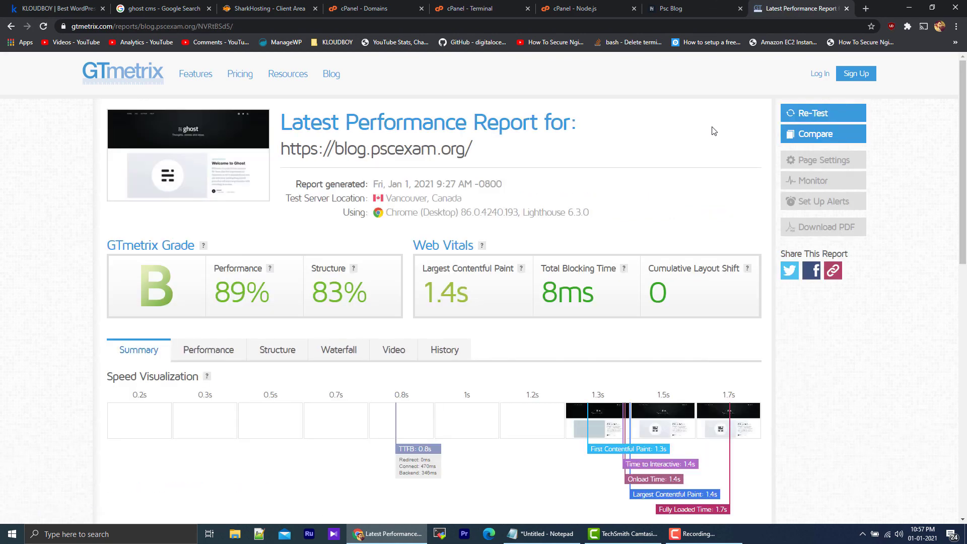
scroll(312, 304, down, 2)
scroll(312, 304, up, 2)
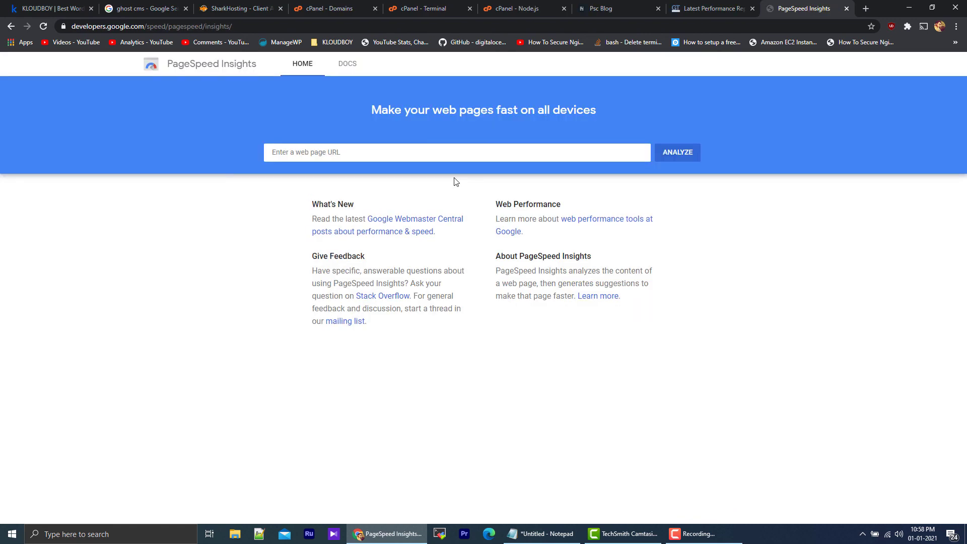
click(421, 156)
key(ctrl+v)
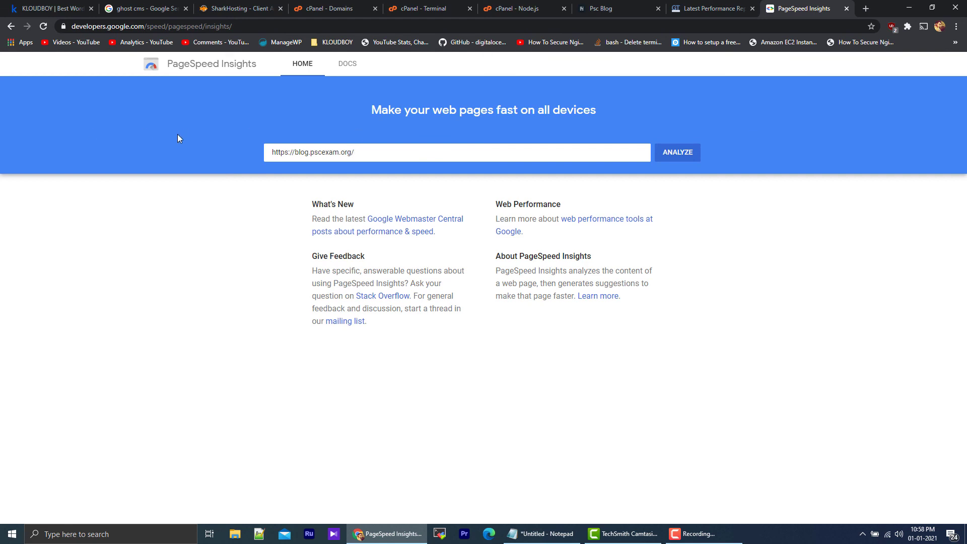
click(691, 157)
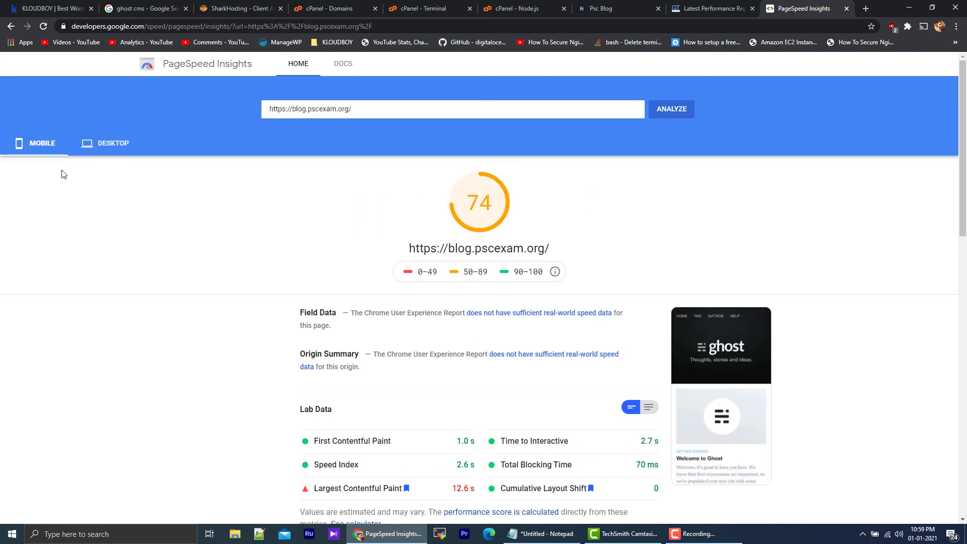
Step: Examine the desktop speed score, lab data and opportunities for the blog
click(107, 144)
scroll(704, 313, down, 10)
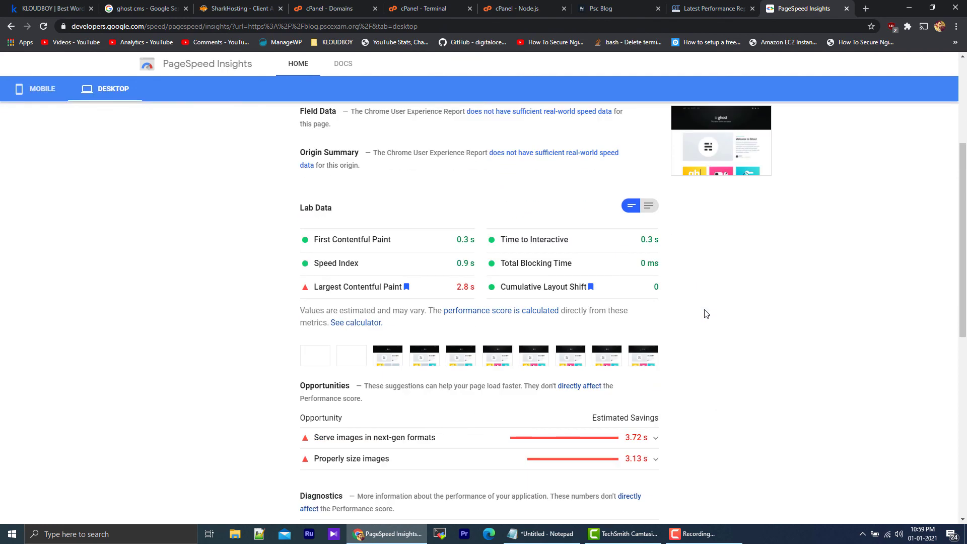
scroll(705, 313, up, 8)
scroll(704, 313, up, 2)
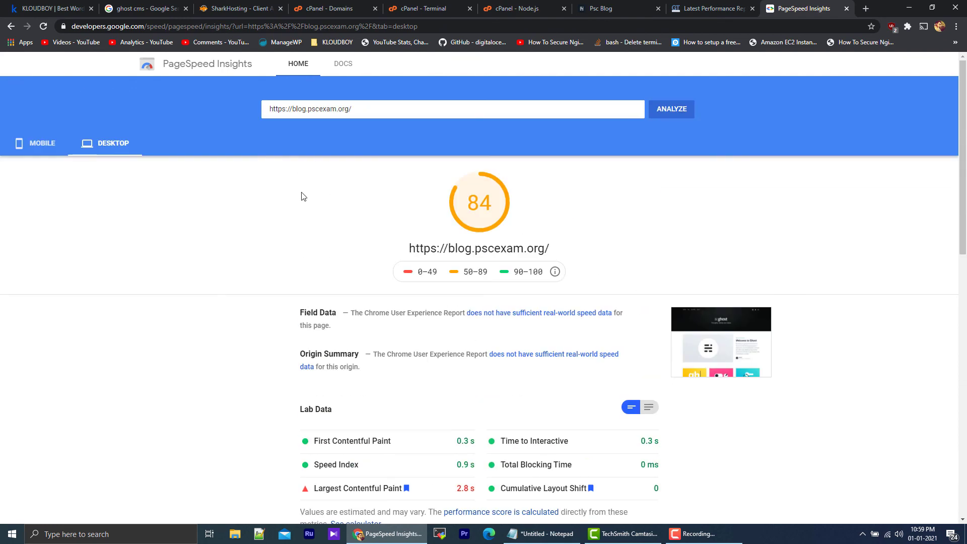
Step: Compare the mobile and desktop scores and read through the full mobile report for the blog
click(45, 152)
click(115, 151)
click(54, 148)
scroll(691, 267, down, 4)
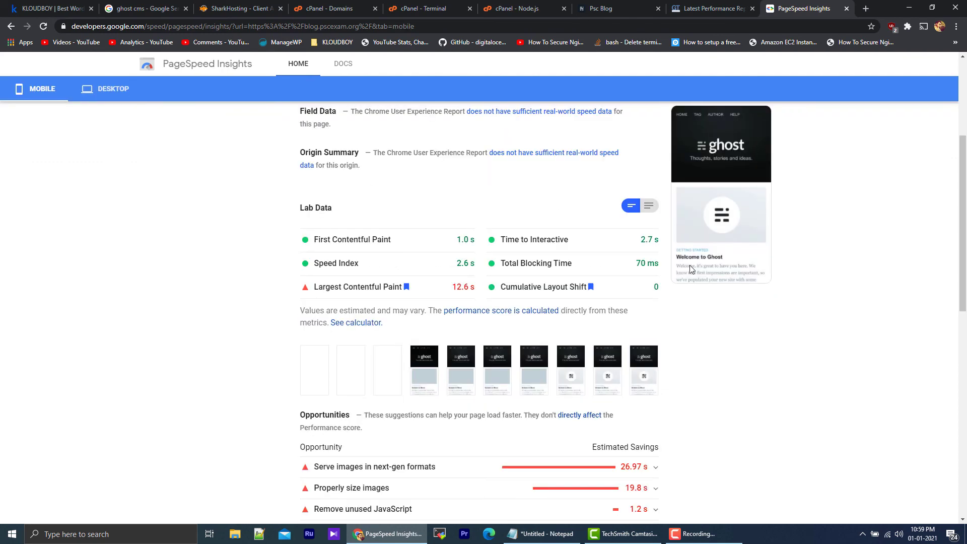
scroll(690, 265, down, 5)
scroll(689, 270, down, 5)
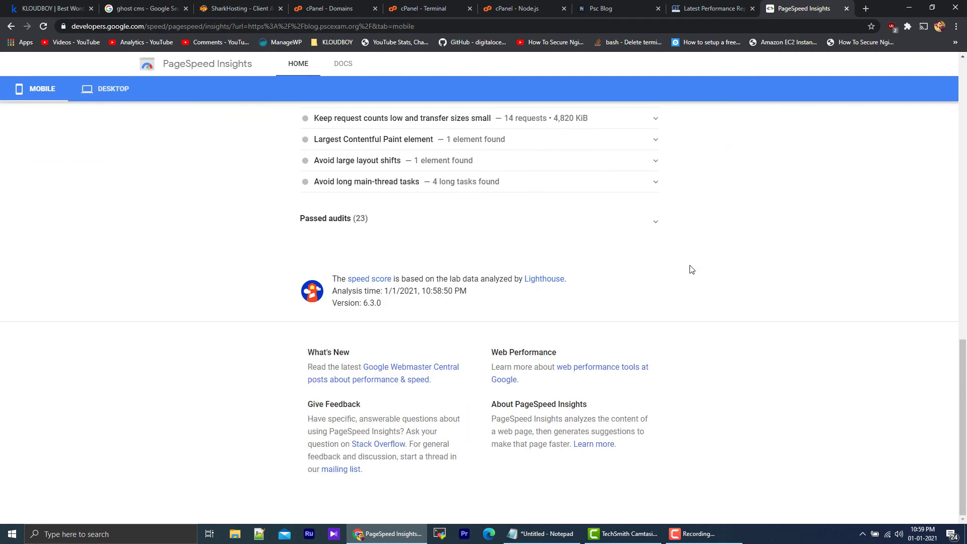
scroll(689, 270, up, 7)
scroll(690, 267, up, 8)
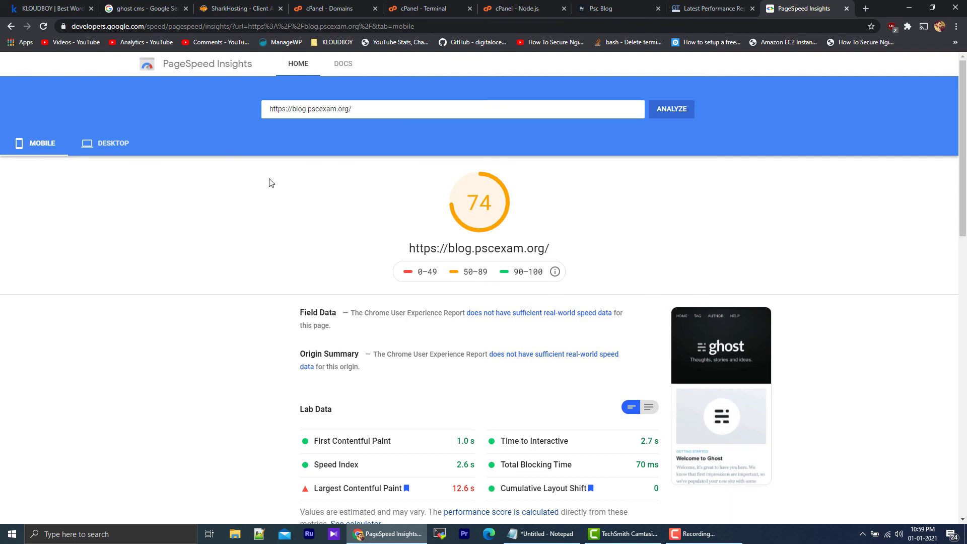